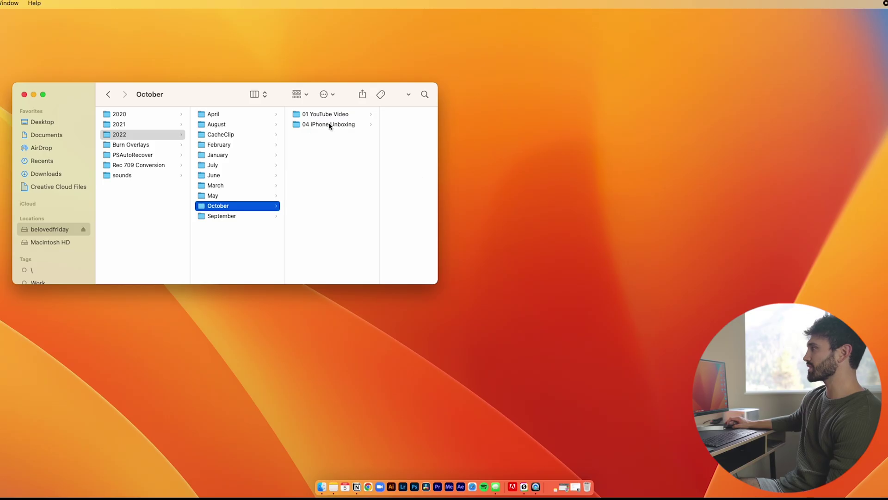
- Browse to Premiere 5 Stack > Assets > Clips for example and select, then deselect, its five MP4 clips
left_click(379, 125)
left_click(387, 116)
left_click(384, 115)
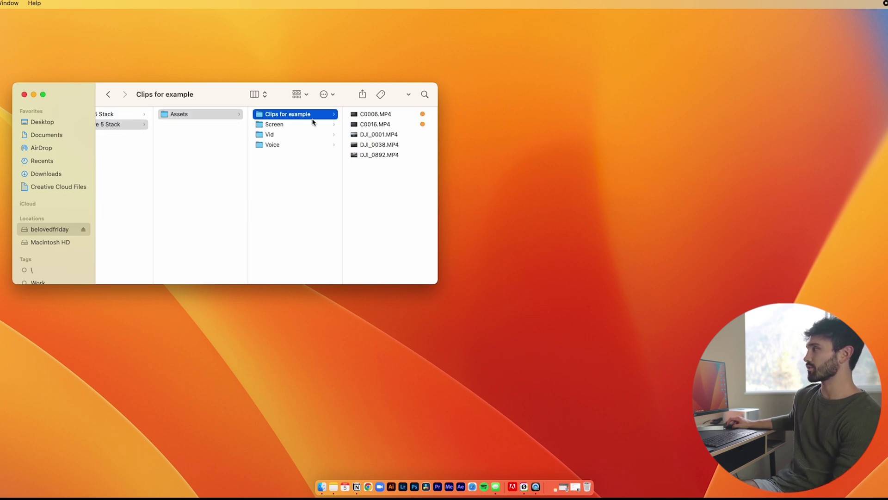
left_click_drag(381, 184, 358, 112)
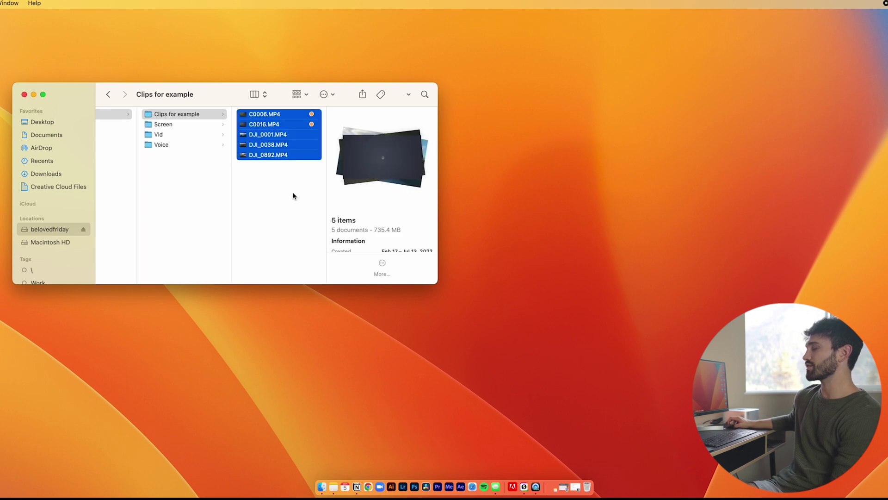
left_click(331, 197)
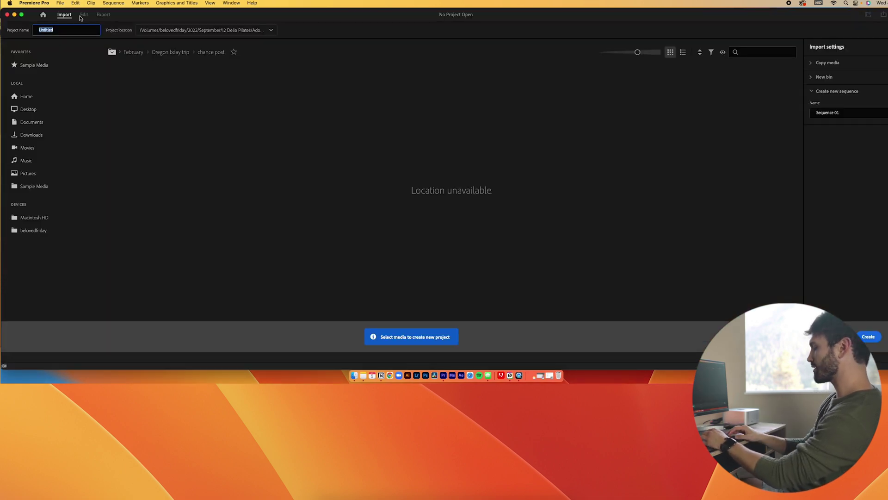
- Name the new project '5 stack reel for yt' and choose a custom project folder for it
type("5 stack t")
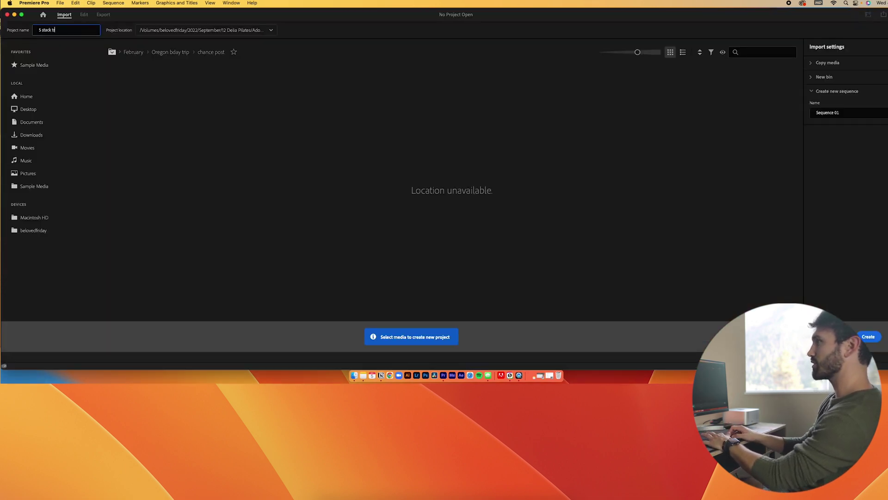
key("BackSpace")
type("reel for")
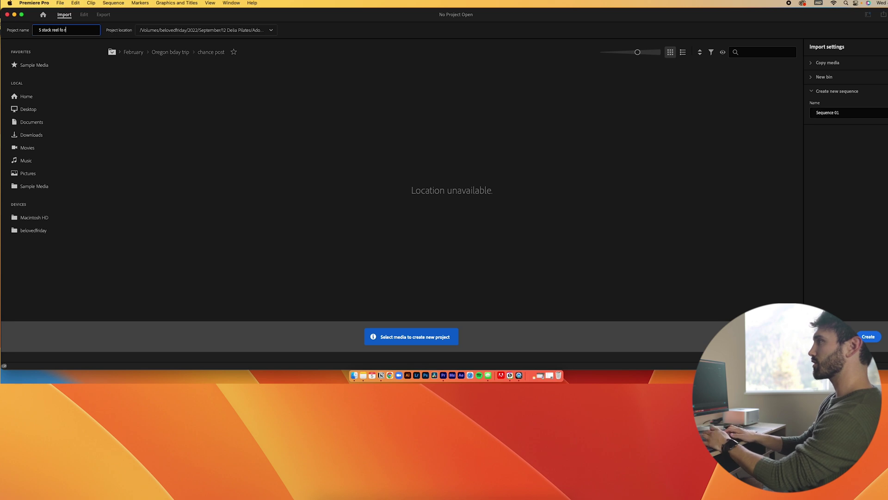
type(" yt")
key("Return")
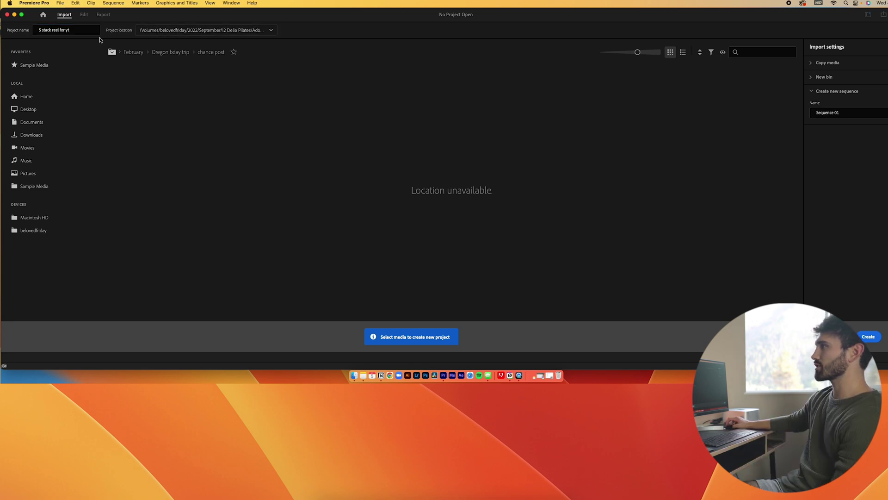
left_click(185, 30)
left_click(168, 134)
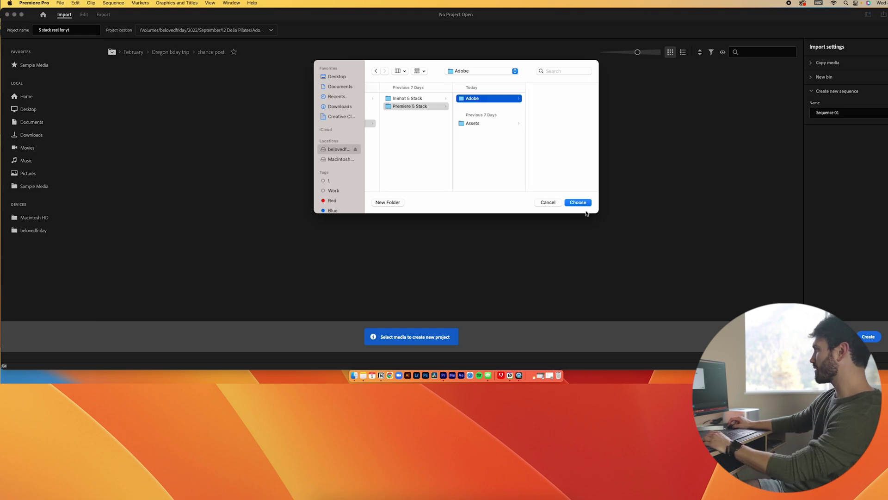
left_click(579, 202)
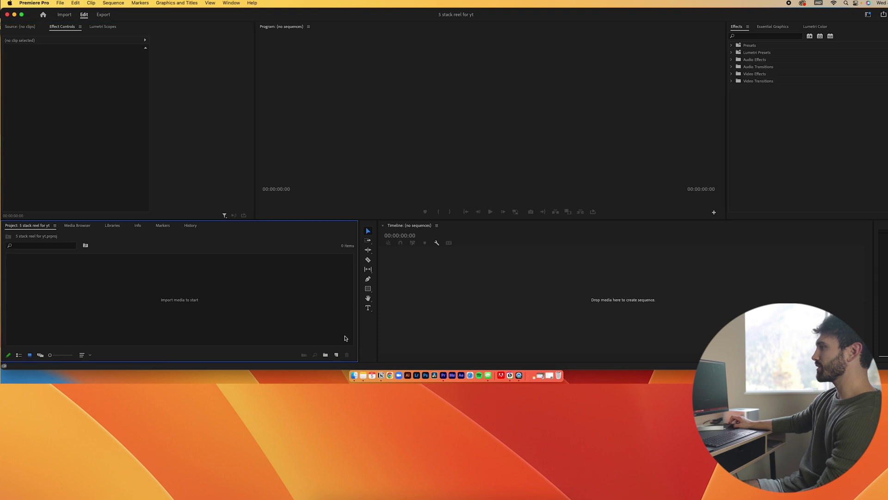
- Import the Clips for example folder as a bin and create sequence C0006 from C0006.MP4
left_click(354, 372)
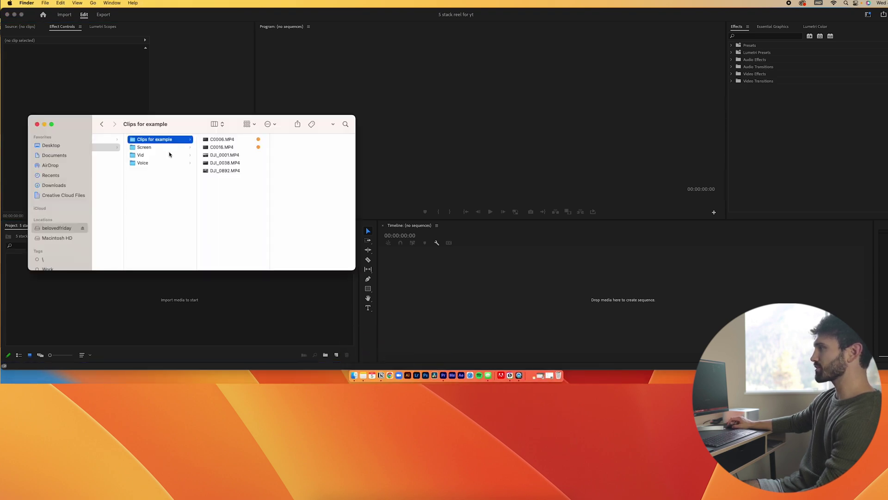
left_click_drag(661, 119, 162, 301)
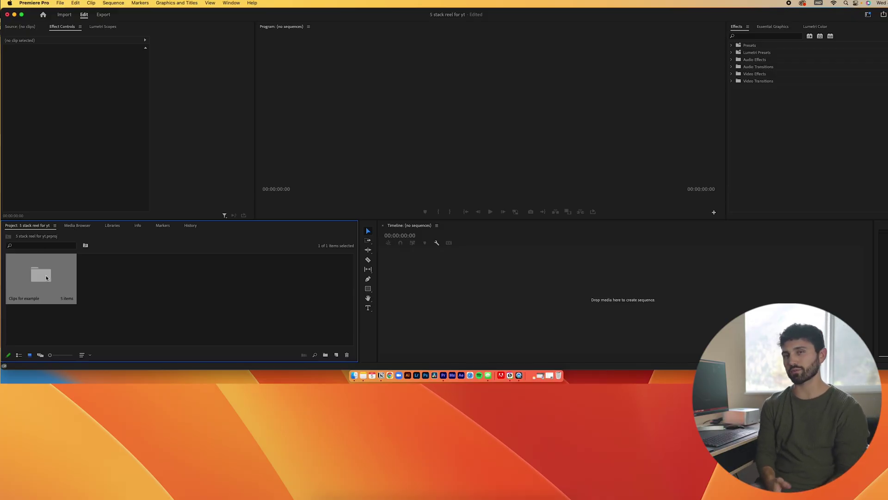
double_click(46, 277)
left_click_drag(46, 278, 447, 283)
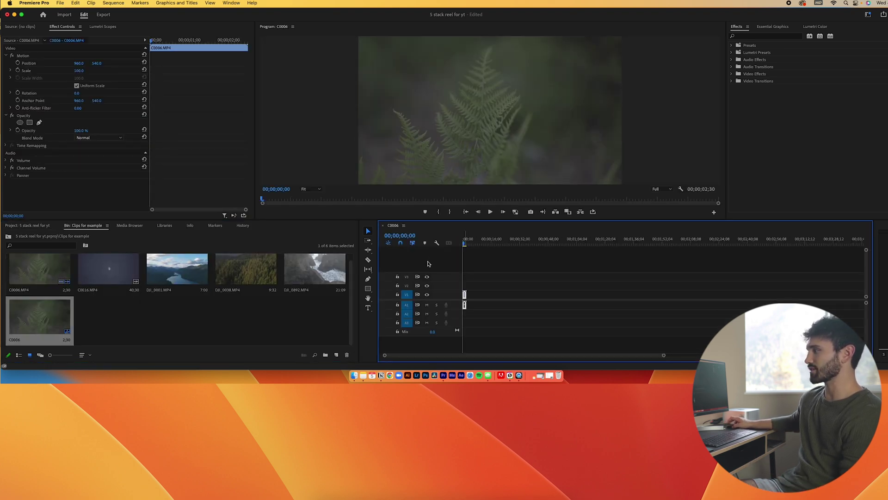
- Create a new empty sequence named 'crop' through New Item > Sequence
left_click(337, 356)
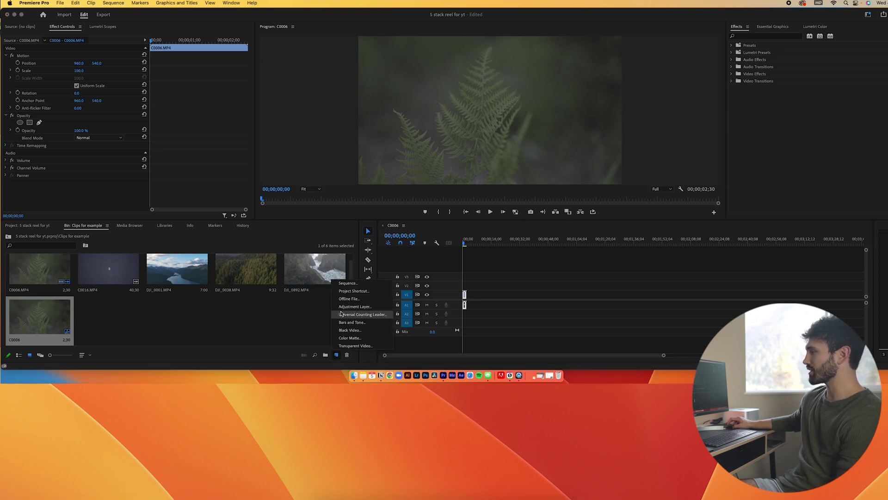
left_click(352, 286)
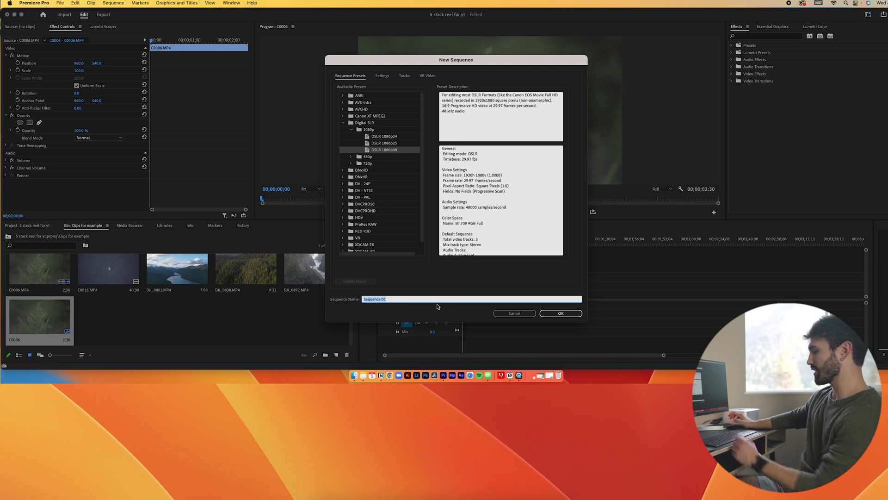
type("crop")
key("Return")
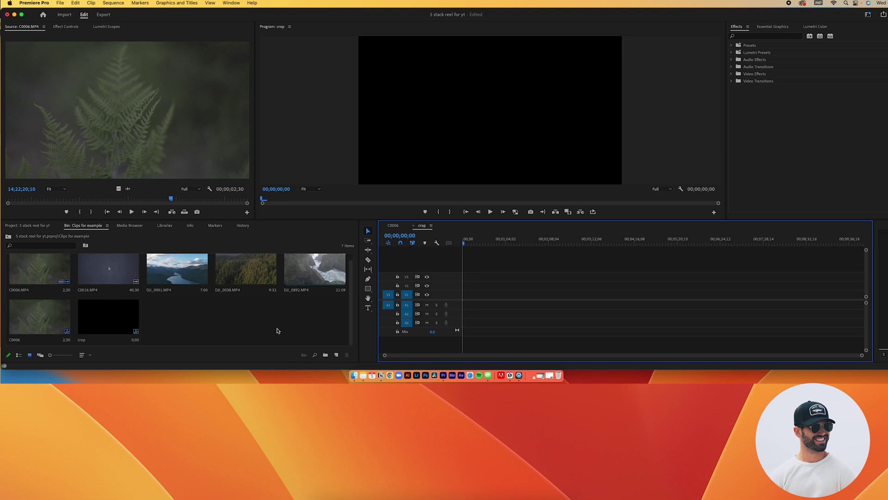
- Mark an Out point on C0006.MP4 at 1;46 and place it at the start of crop, matching its settings
left_click(44, 271)
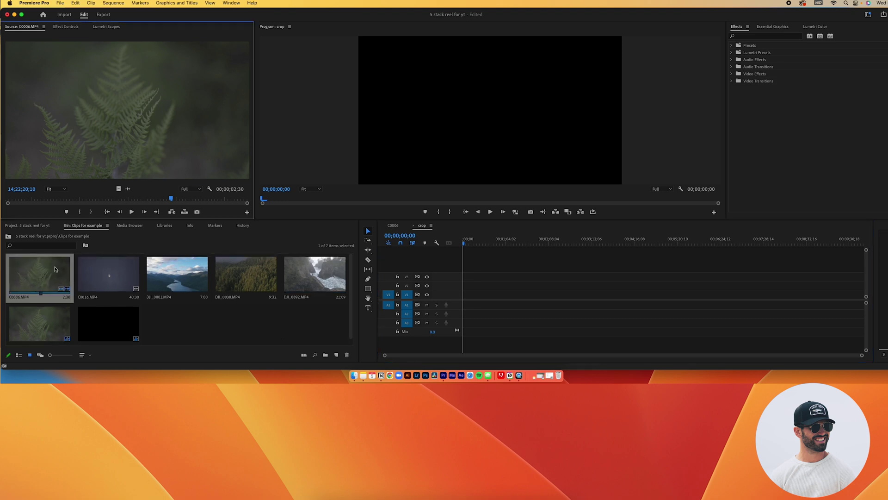
left_click_drag(119, 201, 25, 201)
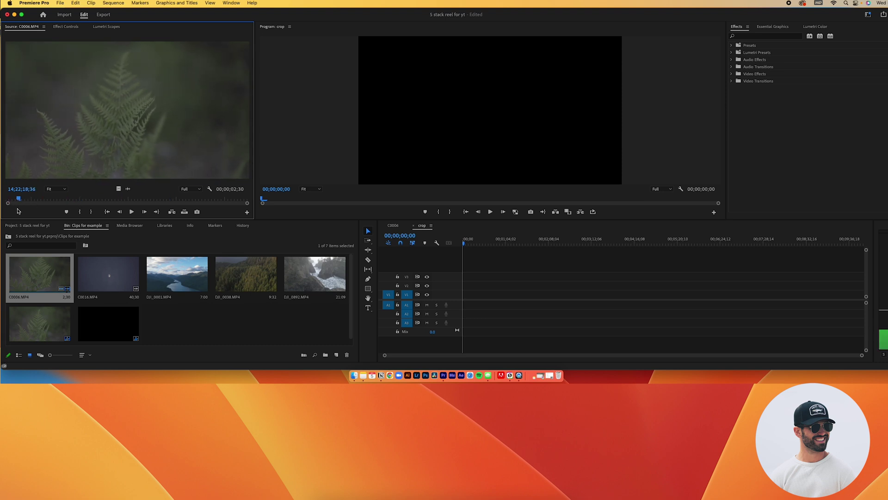
key("space")
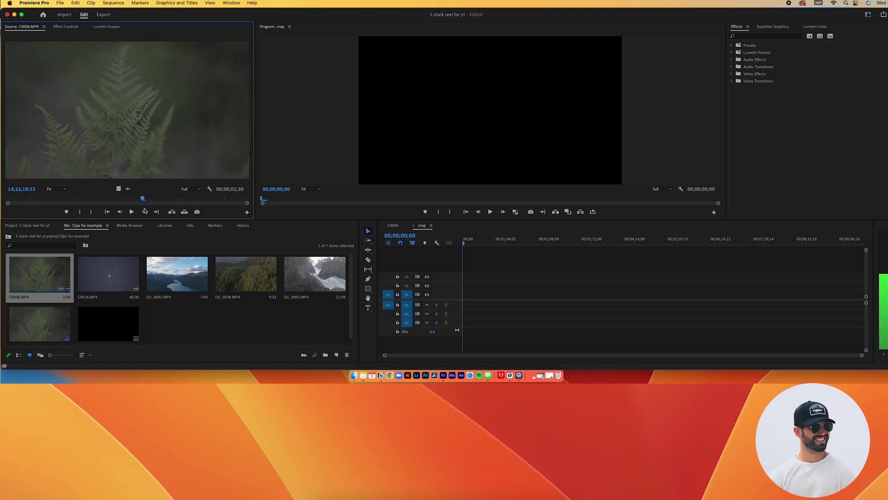
key("space")
key("o")
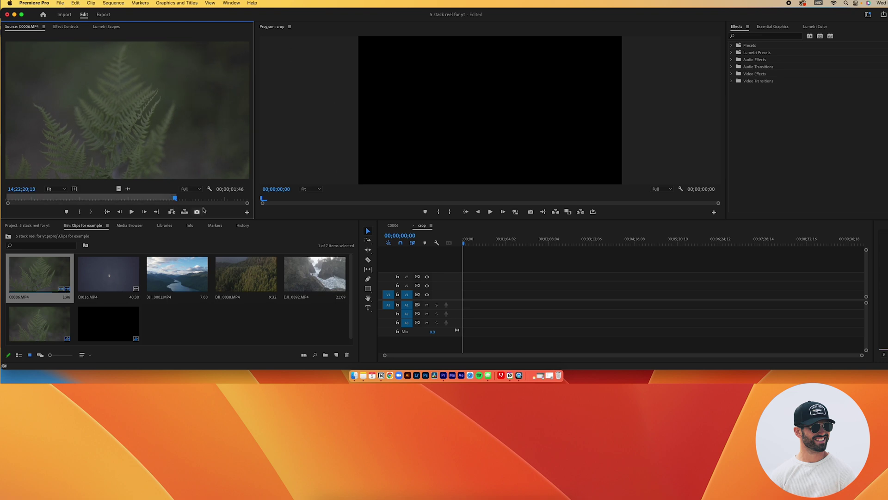
left_click_drag(209, 208, 461, 295)
left_click(466, 208)
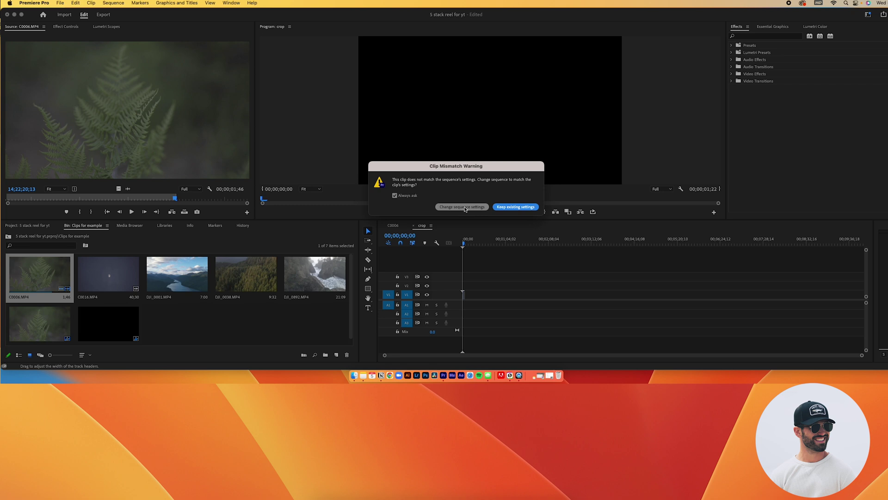
left_click(113, 4)
- Set crop to a 30.00 fps timebase and 2160 × 768 frame size, accepting deletion of previews
left_click(124, 14)
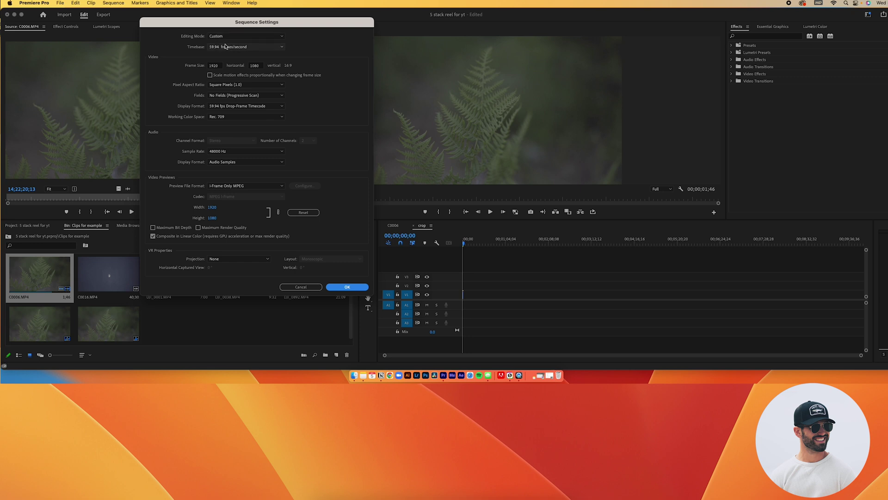
left_click(226, 47)
left_click(239, 117)
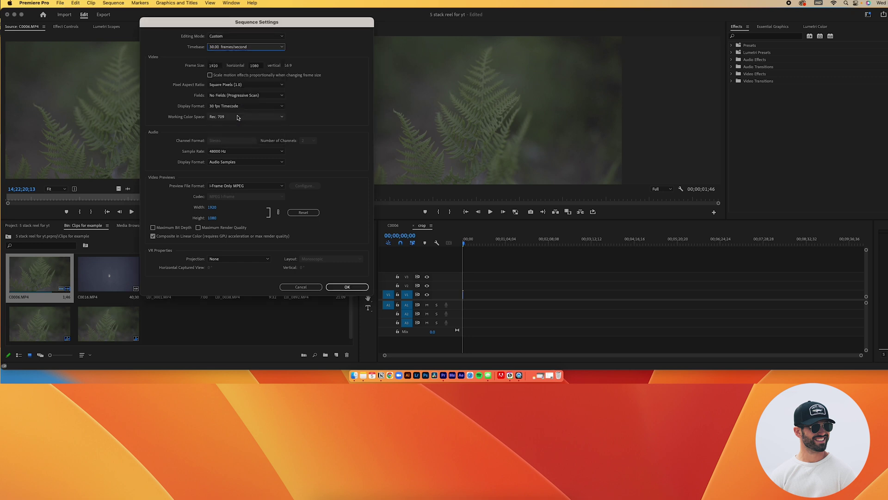
left_click(219, 65)
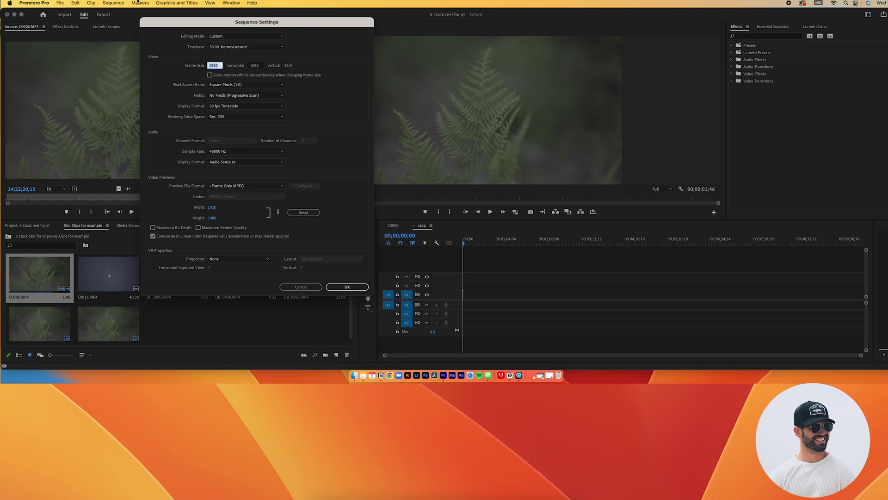
key("Tab")
left_click(347, 286)
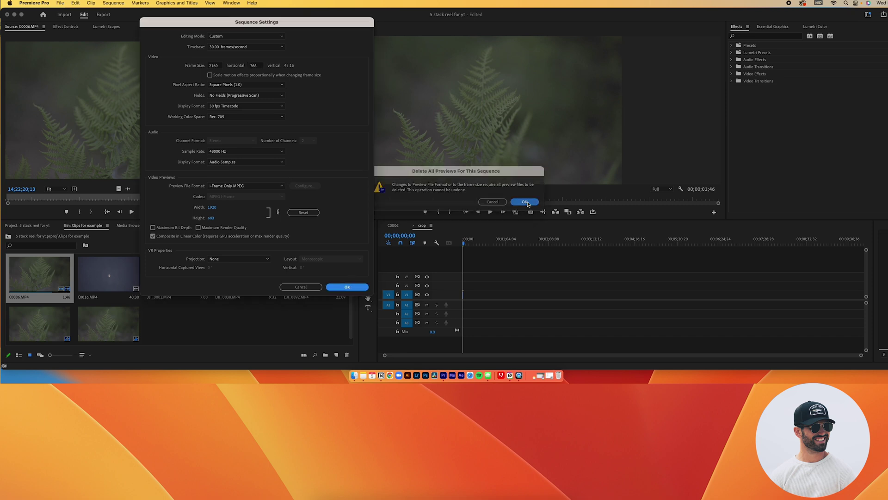
left_click(525, 202)
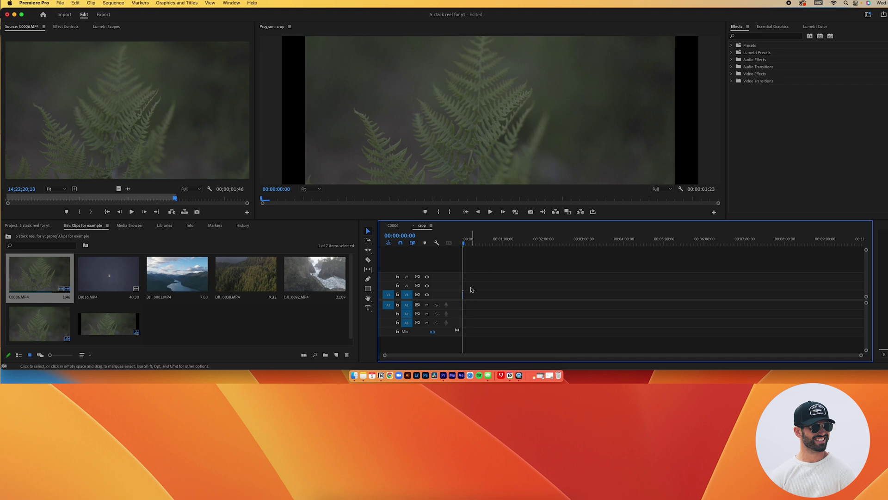
- Scale the fern clip up to about 113 in Effect Controls
scroll(473, 301, "up", 5)
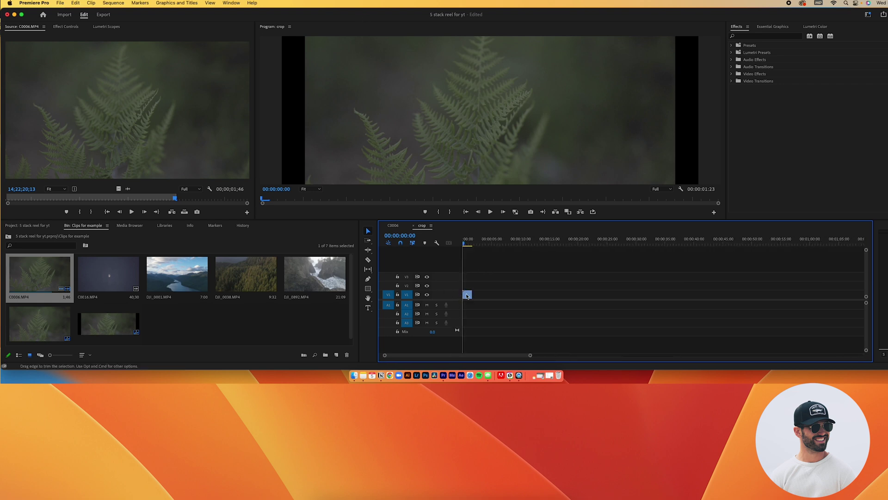
left_click(64, 27)
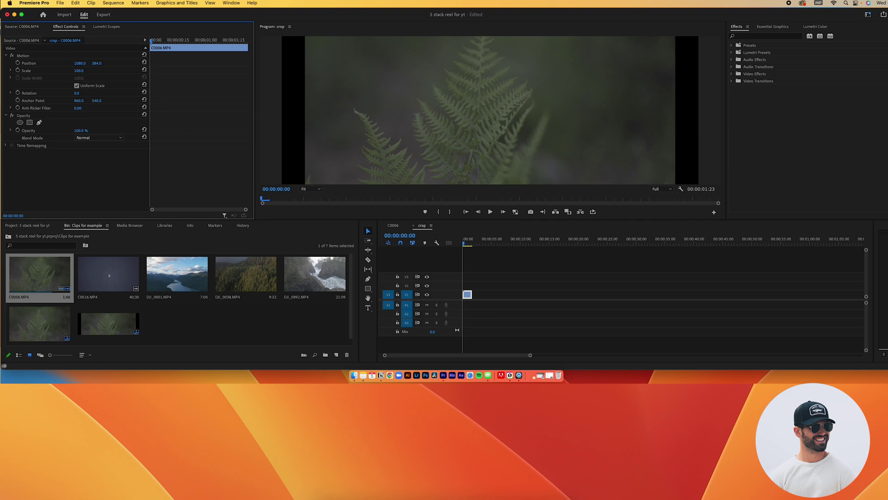
left_click_drag(78, 71, 107, 69)
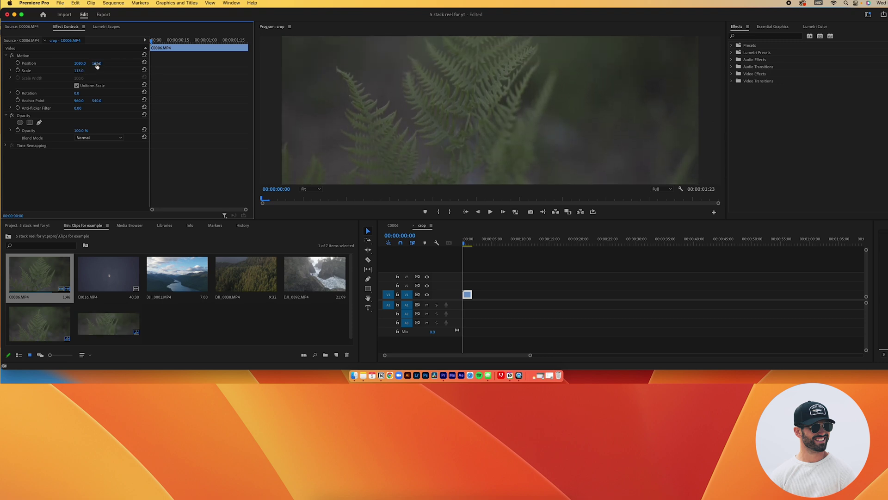
- Keyframe the fern clip's Position Y from 148 to 361 so it slides down, and preview it
left_click(17, 63)
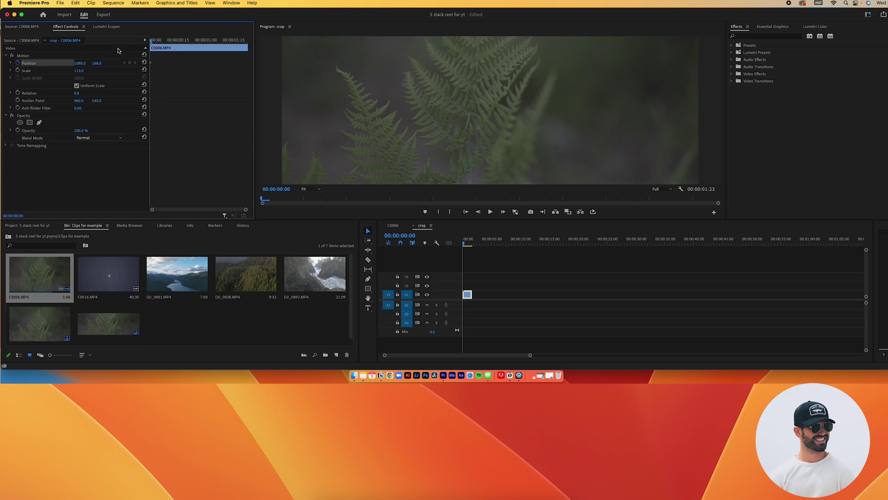
key("space")
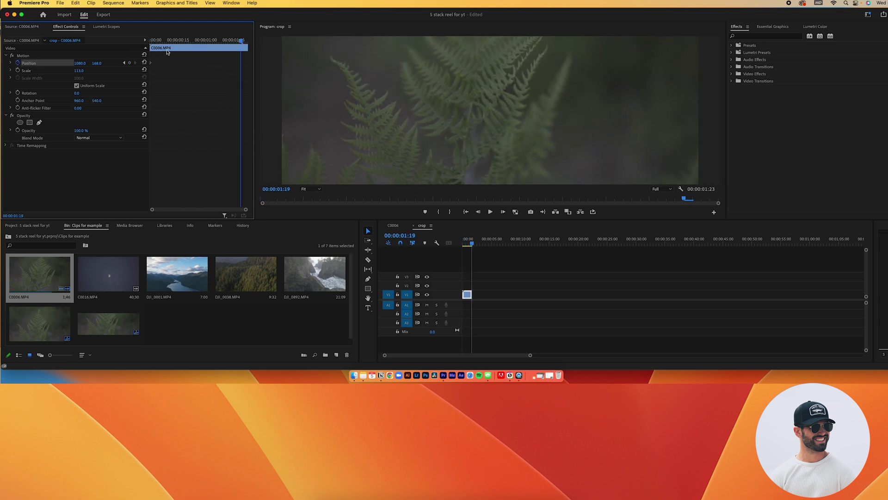
left_click_drag(96, 65, 143, 66)
left_click_drag(229, 44, 157, 46)
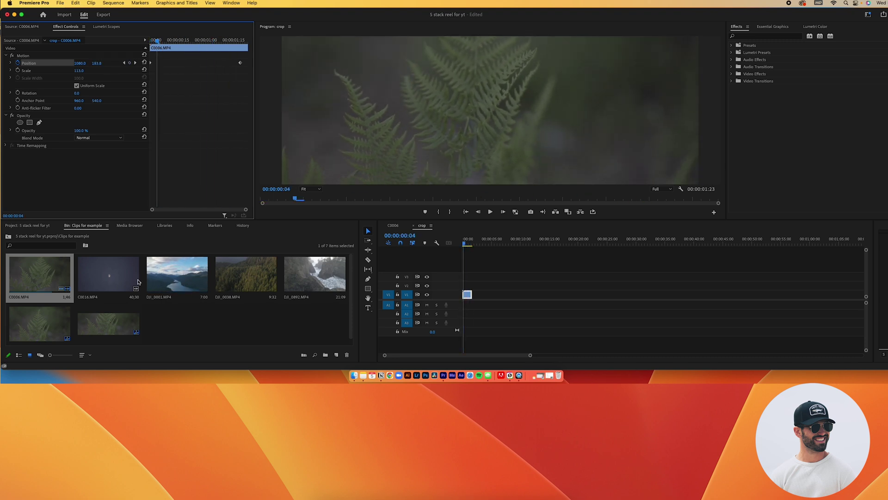
double_click(111, 276)
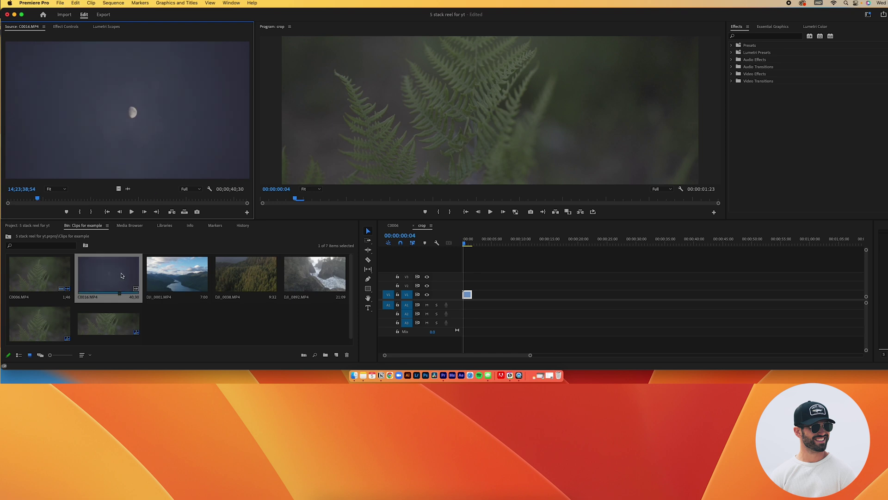
- Mark In and Out on moon clip C0016 and add its 8;58 video section to V1
left_click_drag(35, 199, 120, 200)
key("i")
key("o")
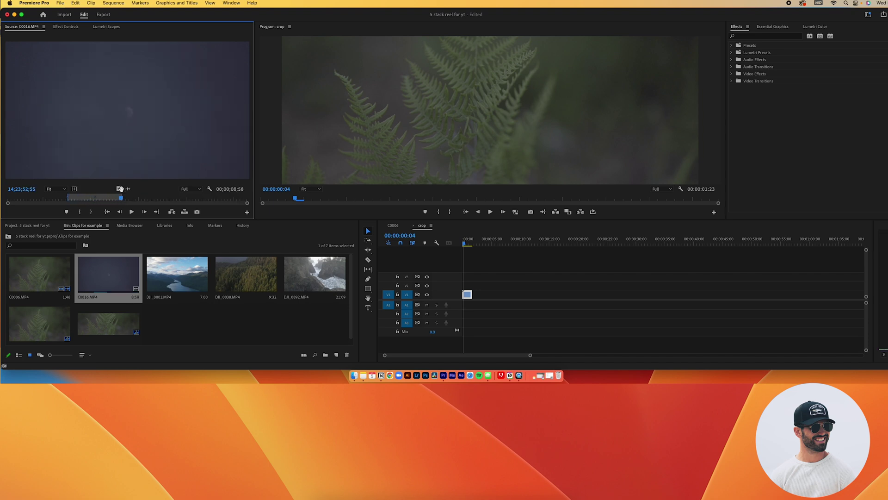
left_click_drag(119, 190, 484, 299)
- Scale the moon clip to 113 so it fills the frame
left_click(497, 241)
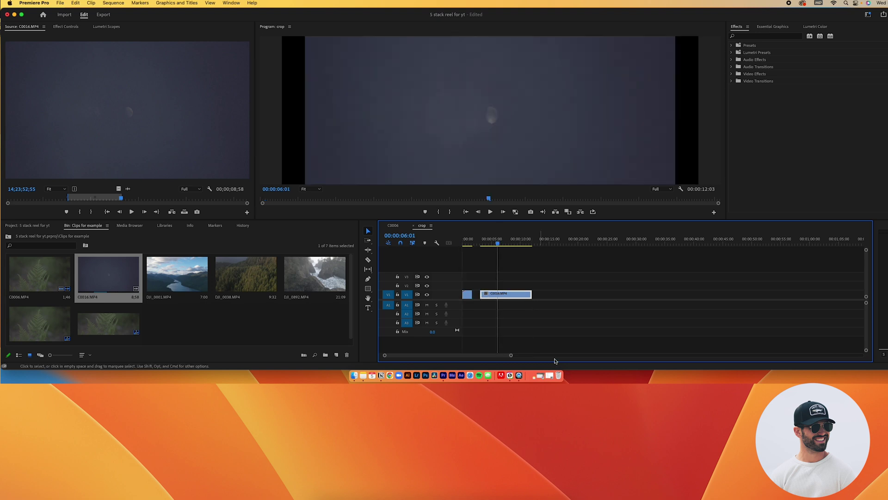
left_click(67, 27)
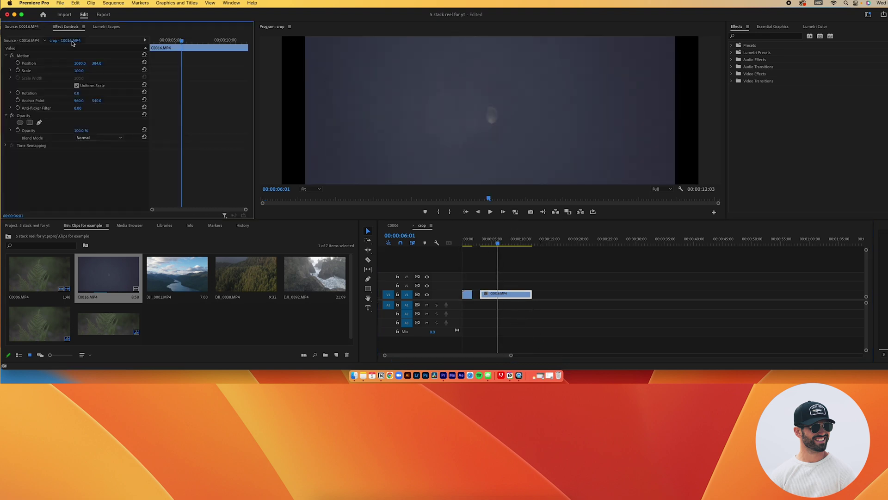
left_click_drag(79, 70, 85, 70)
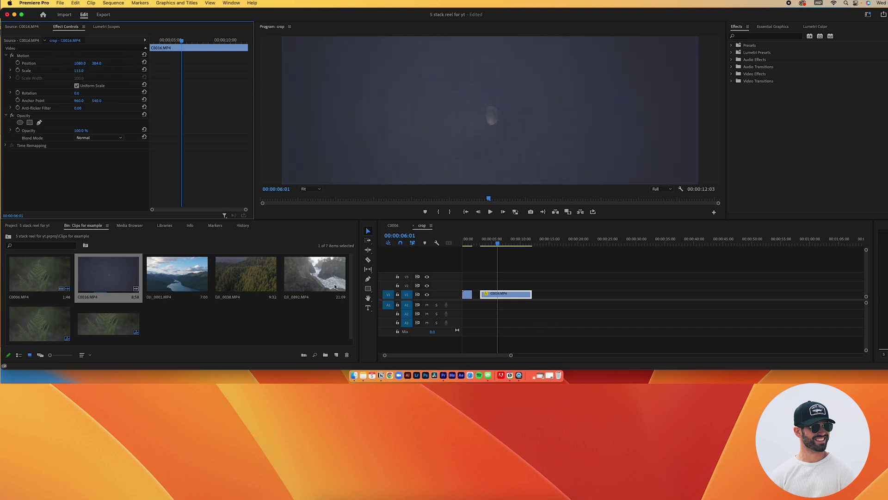
- Preview lake clip DJI_0001 and add its video after C0016 on V1
double_click(179, 278)
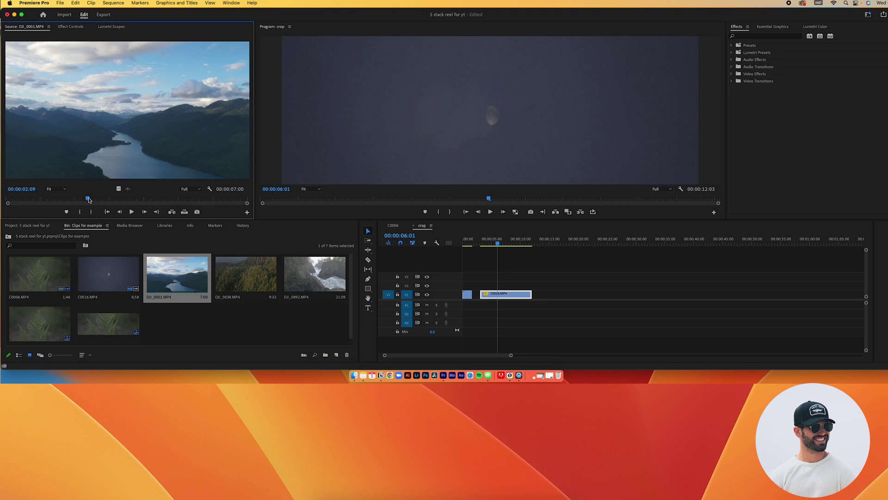
key("space")
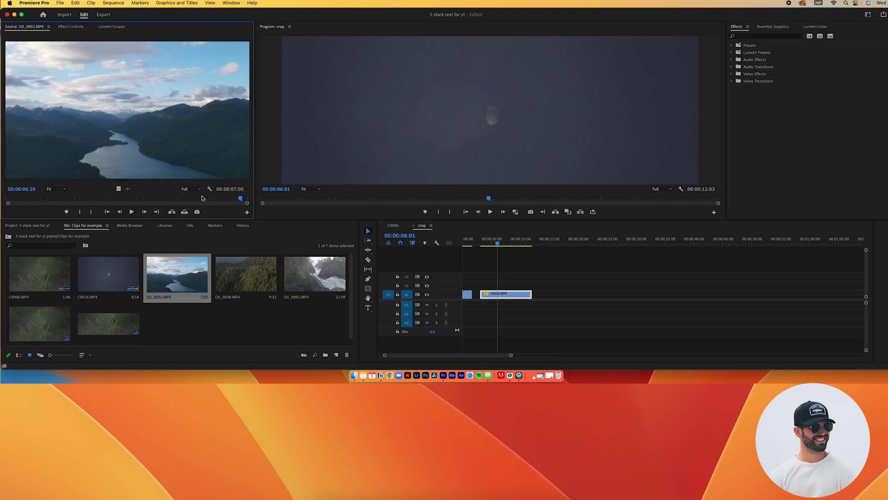
left_click_drag(119, 189, 561, 293)
- Scale DJI_0001 to 114 and close the gap so it follows the moon clip
left_click(568, 243)
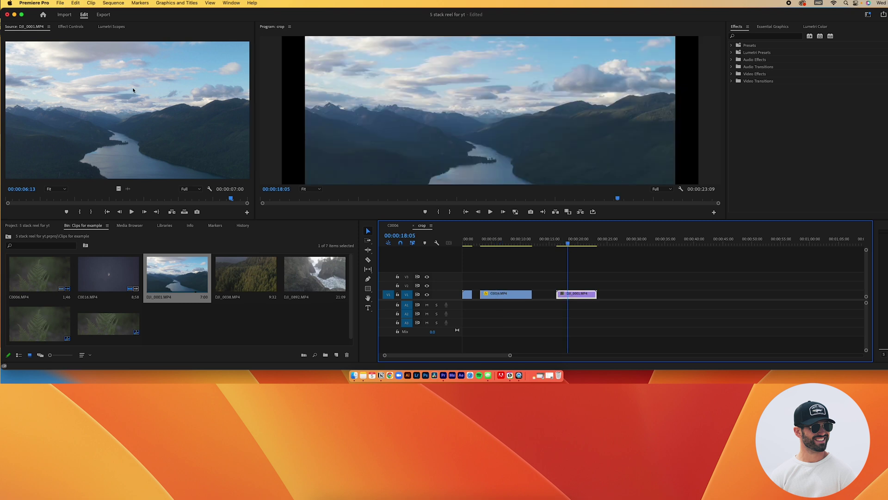
left_click(70, 27)
left_click_drag(80, 72, 87, 73)
left_click_drag(184, 40, 219, 40)
left_click_drag(583, 296, 564, 296)
double_click(241, 281)
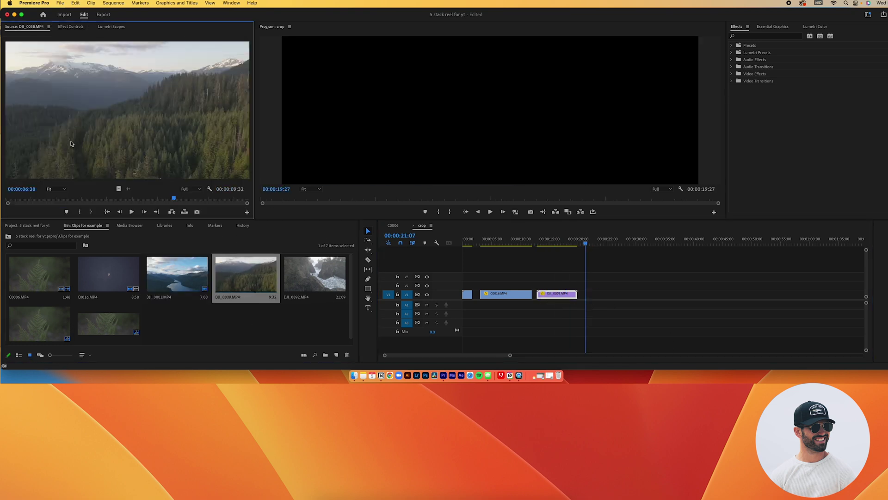
- Add forest clip DJI_0038 from an In point to V1, shrinking and lowering it to reveal the snowy peaks
left_click_drag(145, 199, 233, 204)
key("i")
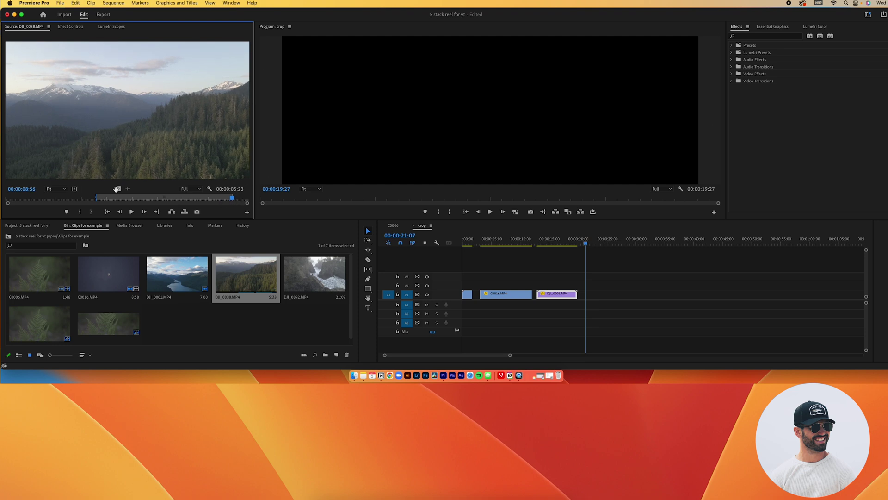
left_click_drag(117, 189, 603, 294)
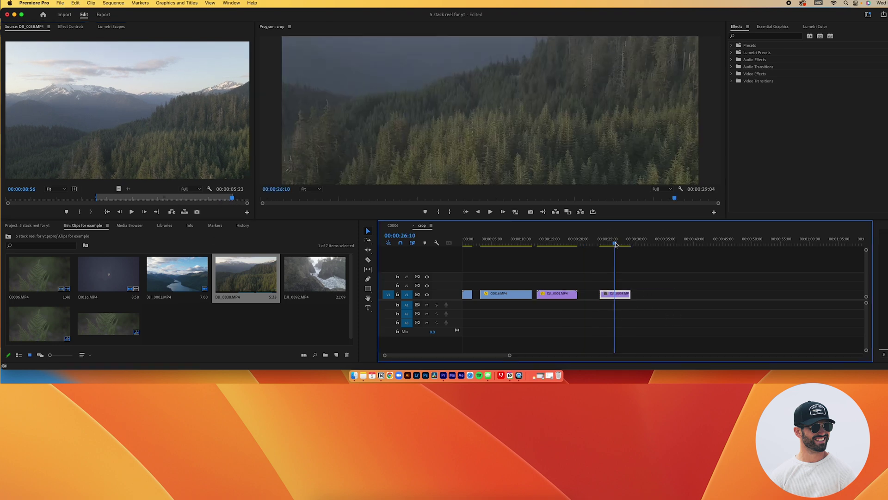
left_click(71, 27)
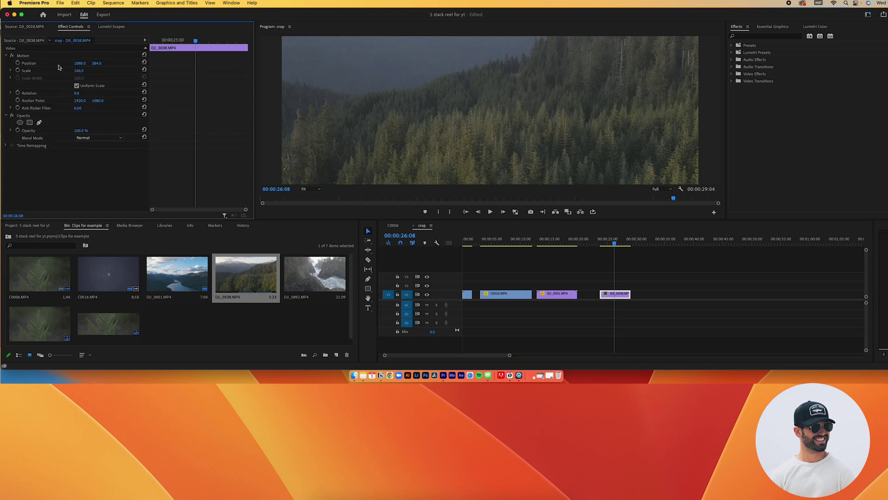
left_click_drag(78, 70, 120, 63)
mouse_move(197, 40)
left_mouse_down()
mouse_move(142, 44)
mouse_move(189, 47)
left_mouse_up()
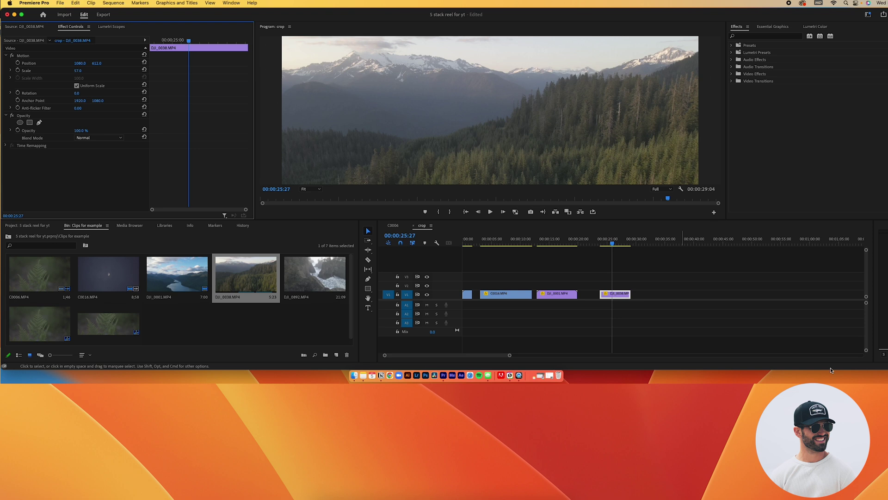
- Mark a 10;00 In/Out section of coastal clip DJI_0892
double_click(324, 275)
left_click_drag(124, 203, 225, 202)
key("i")
key("o")
key("o")
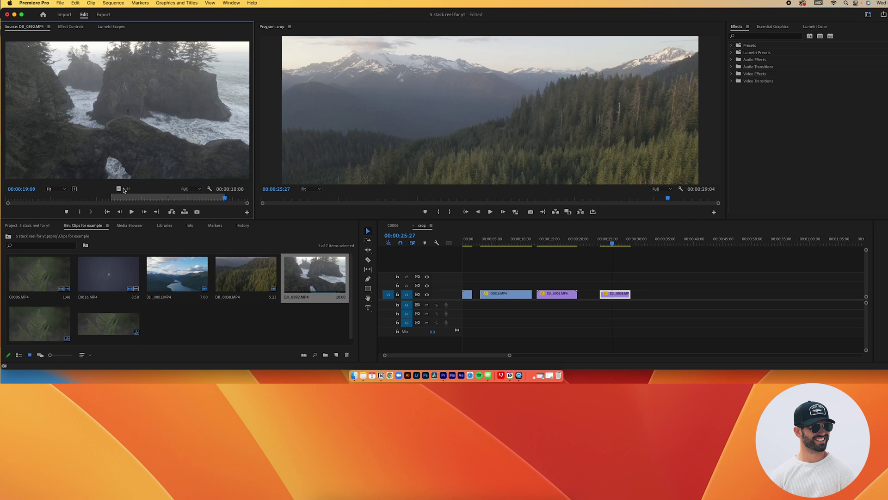
- Add the coastal clip DJI_0892's video after DJI_0038 on V1, scaled to 57
left_click_drag(118, 188, 654, 299)
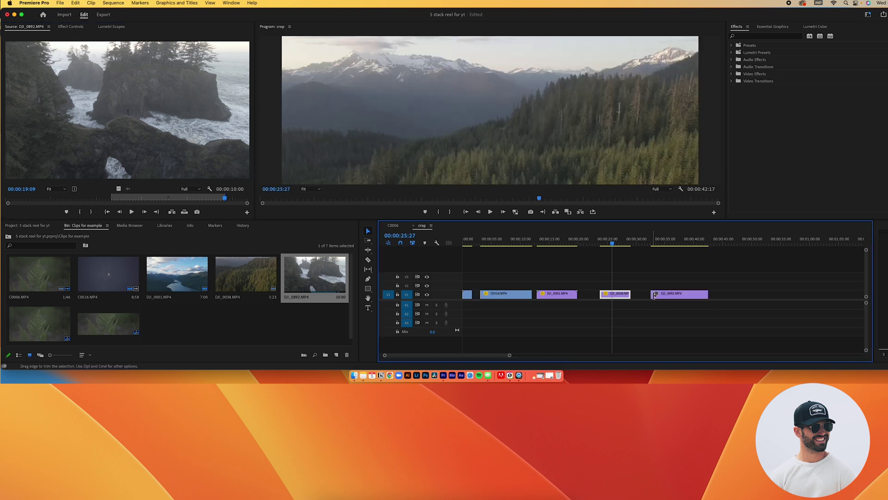
left_click(676, 240)
left_click(86, 27)
left_click_drag(80, 70, 73, 70)
left_click(701, 245)
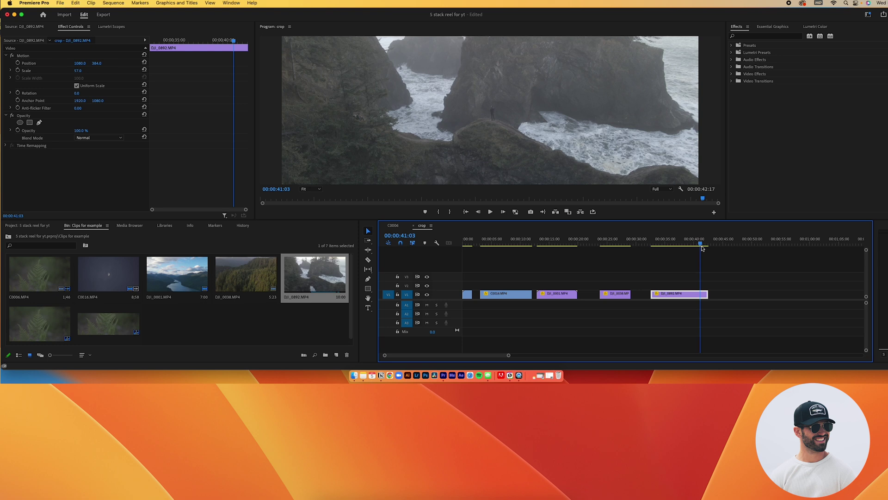
left_click(467, 242)
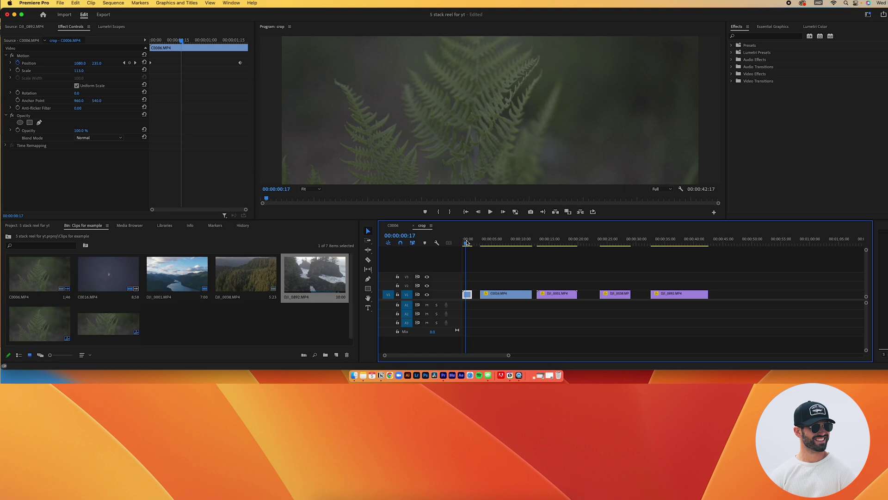
- Nest the fern clip C0006 into its own sequence
key("=")
key("=")
key("=")
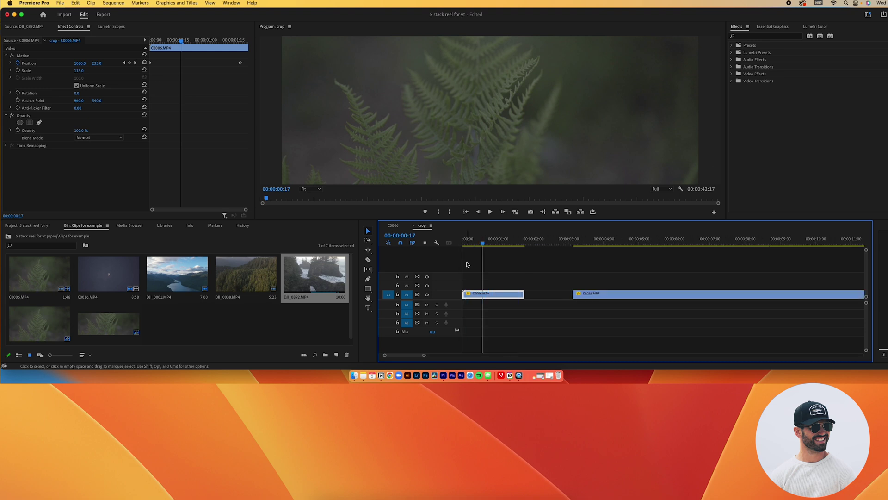
right_click(505, 297)
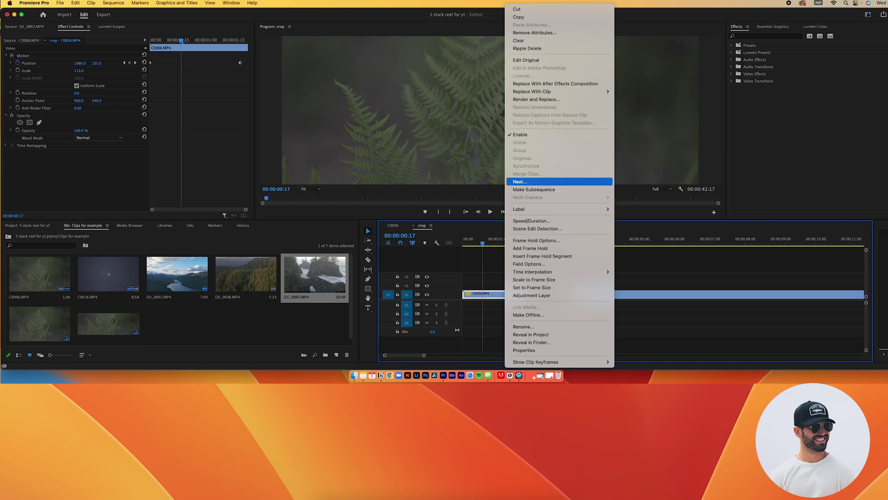
left_click(544, 181)
left_click(482, 199)
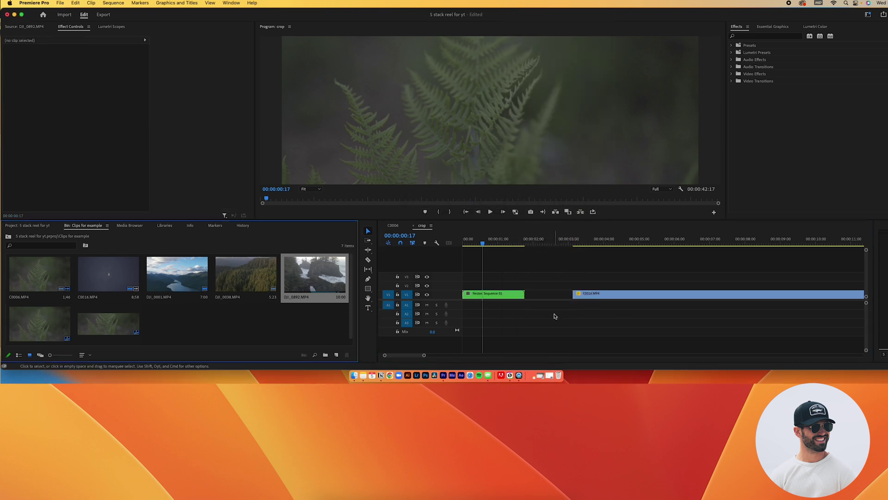
- Nest the moon clip, then marquee-select all nested clips on V1
left_click(611, 239)
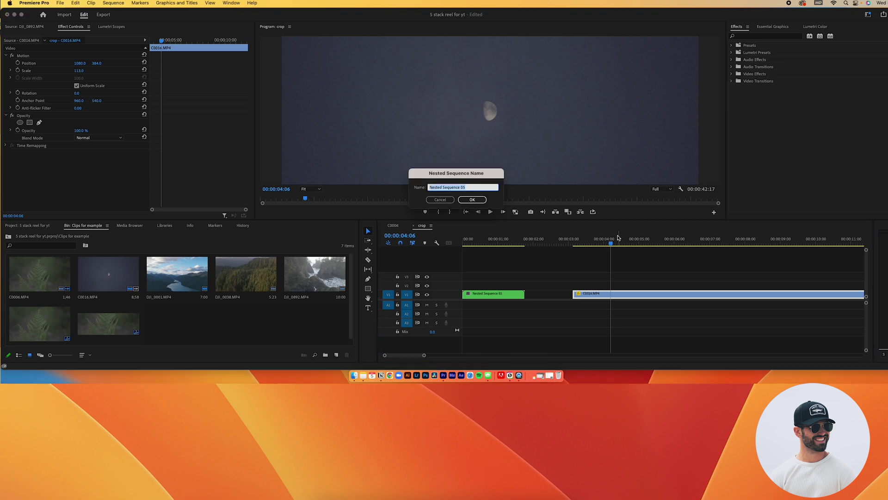
key("Return")
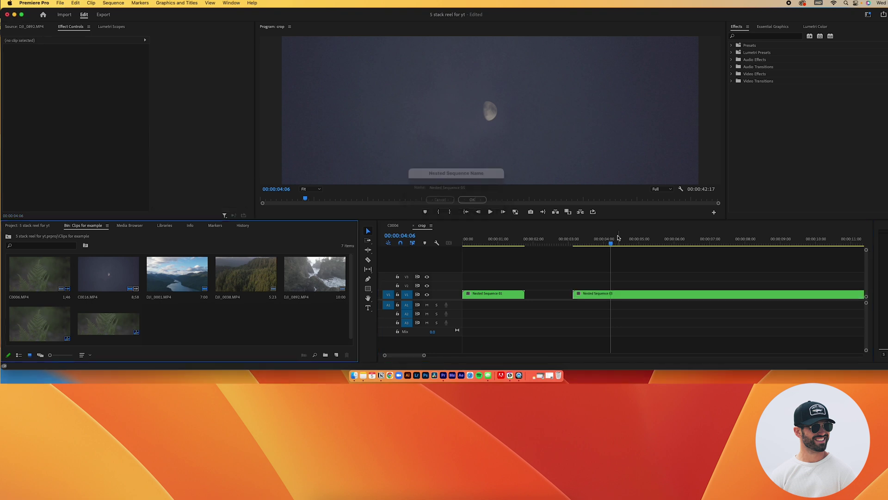
key("minus")
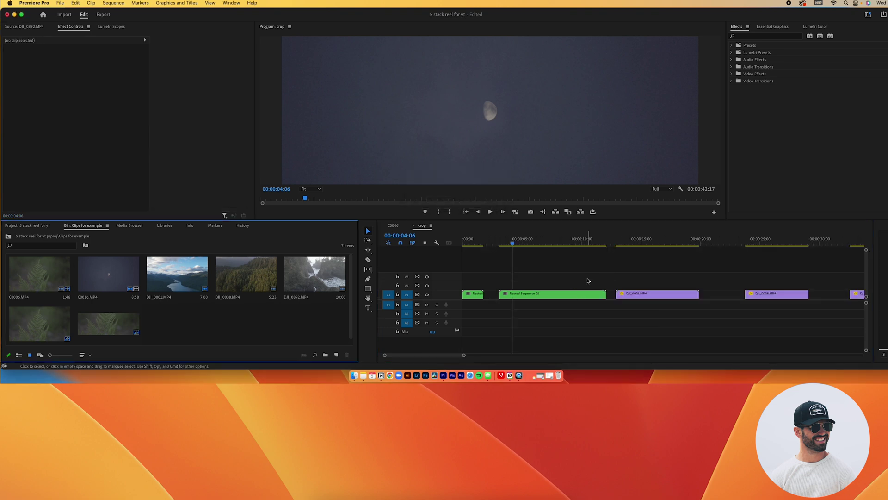
left_click(644, 247)
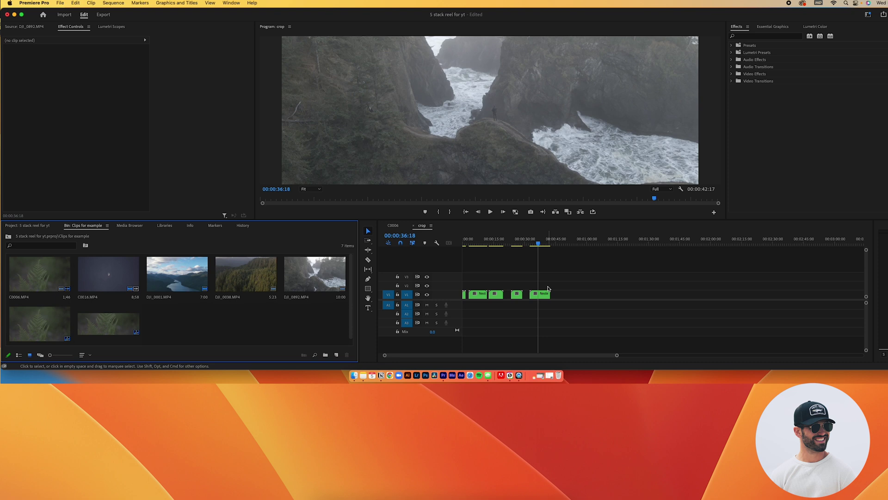
left_click_drag(578, 314, 461, 277)
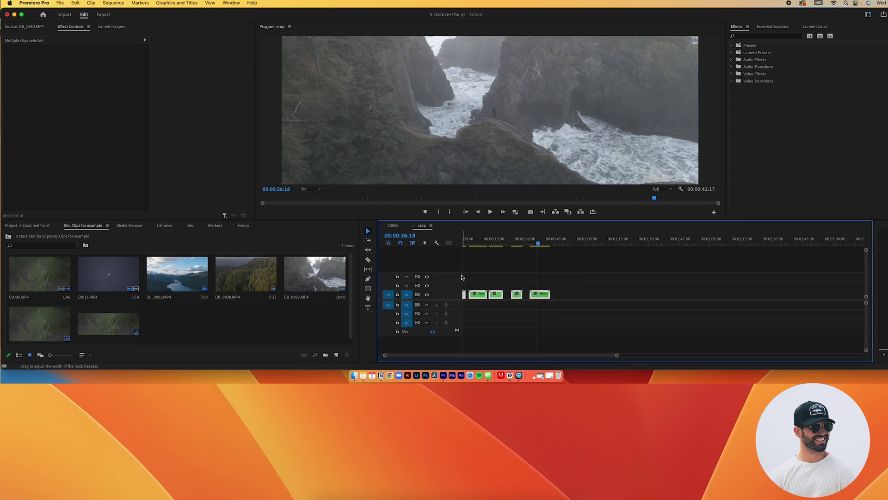
- In the C0006 sequence, delete the original fern clip and paste the copied nested clips
left_click(393, 226)
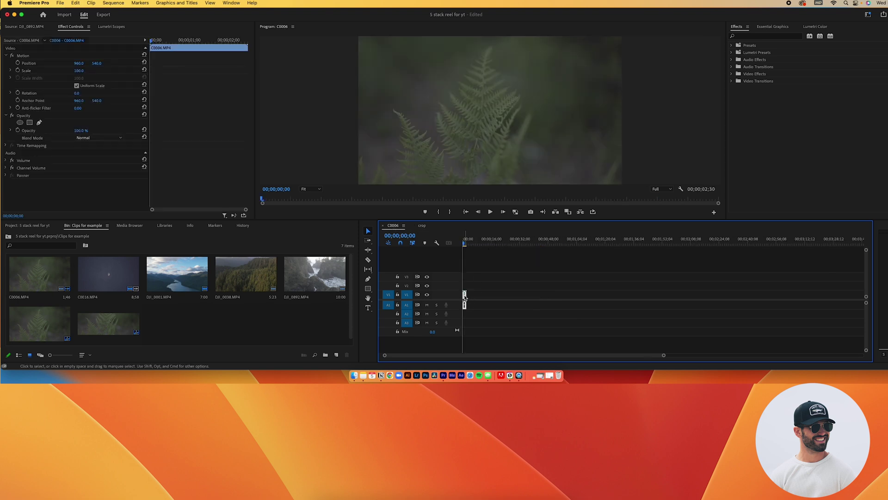
key("Delete")
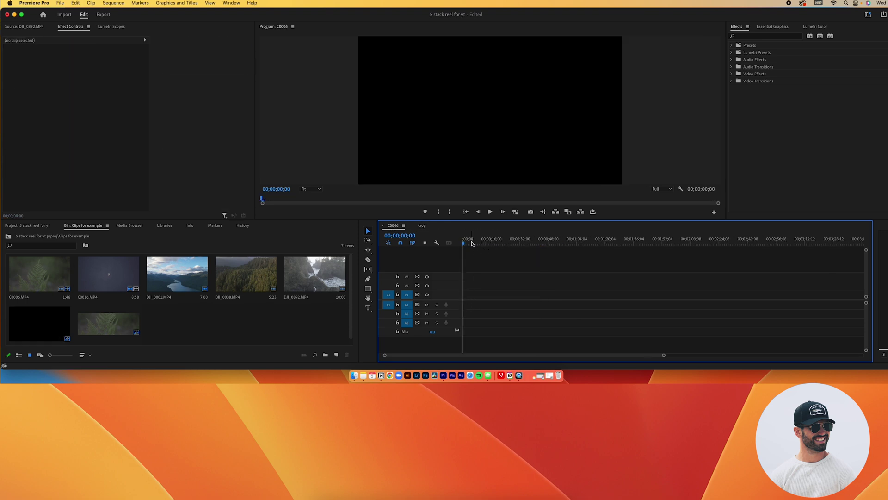
key("super+v")
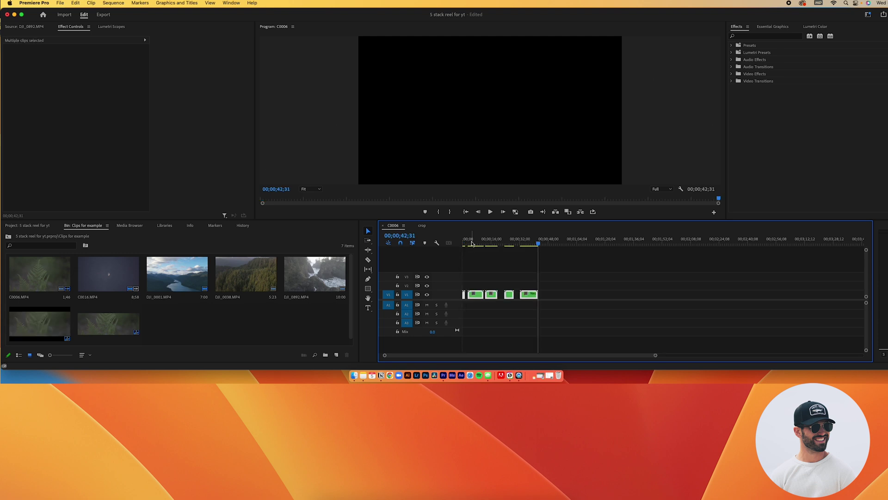
left_click(423, 226)
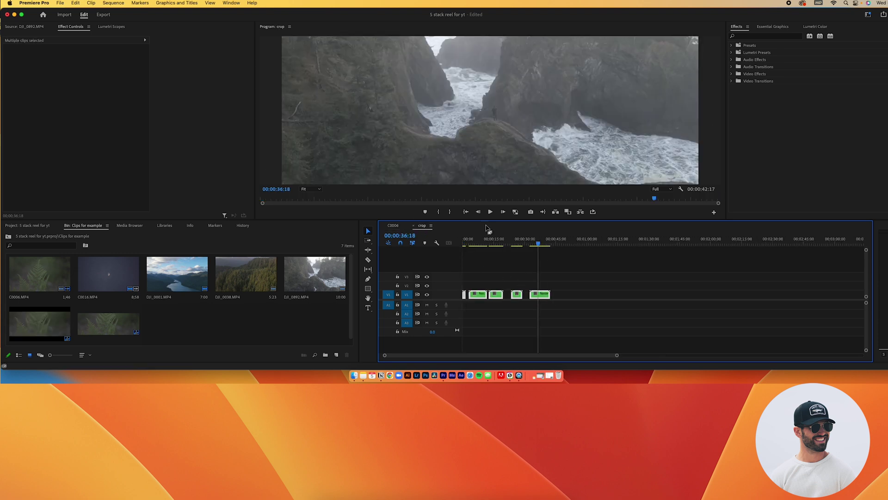
left_click(393, 225)
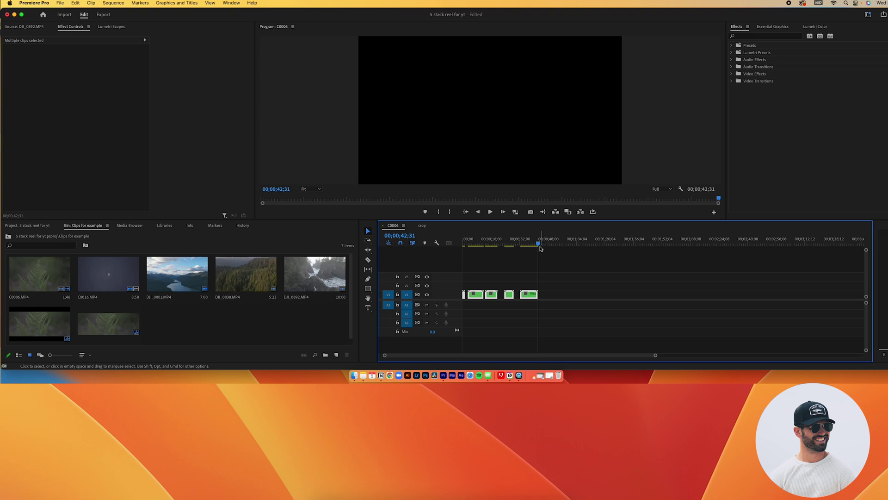
left_click_drag(538, 243, 501, 248)
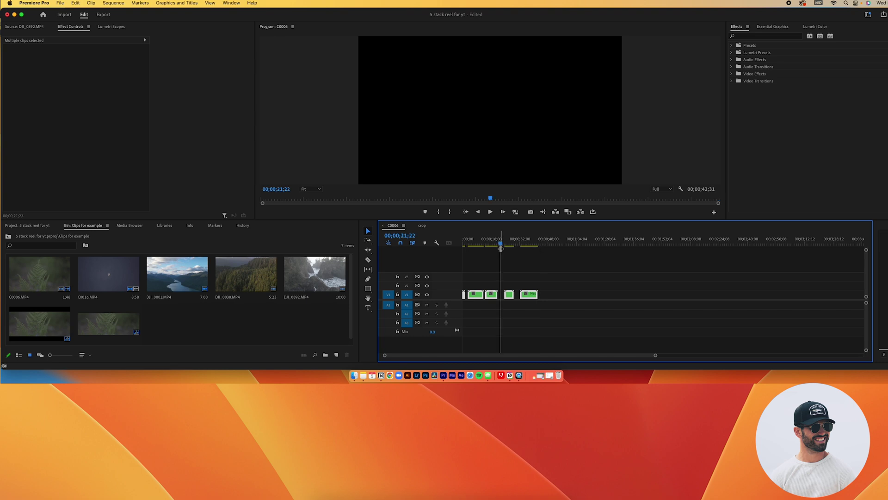
- Set the C0006 sequence to a 30 fps timebase and 2160 × 3840 frame size, discarding previews
left_click(114, 3)
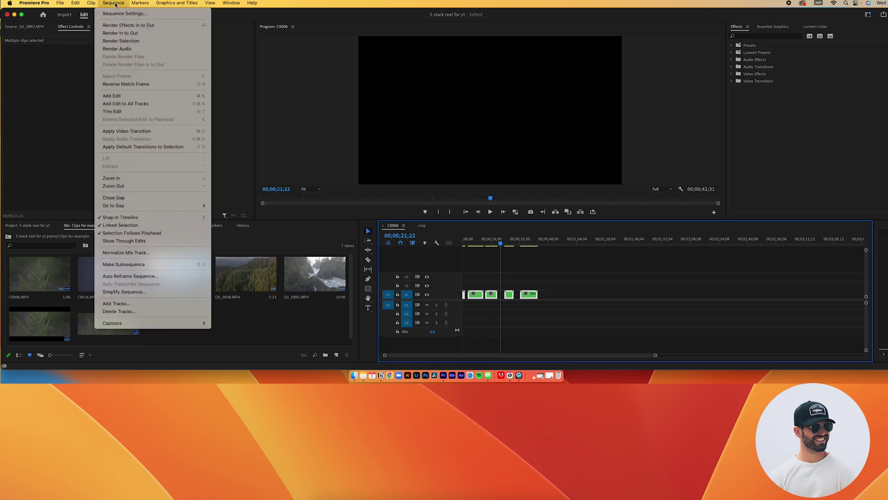
left_click(116, 12)
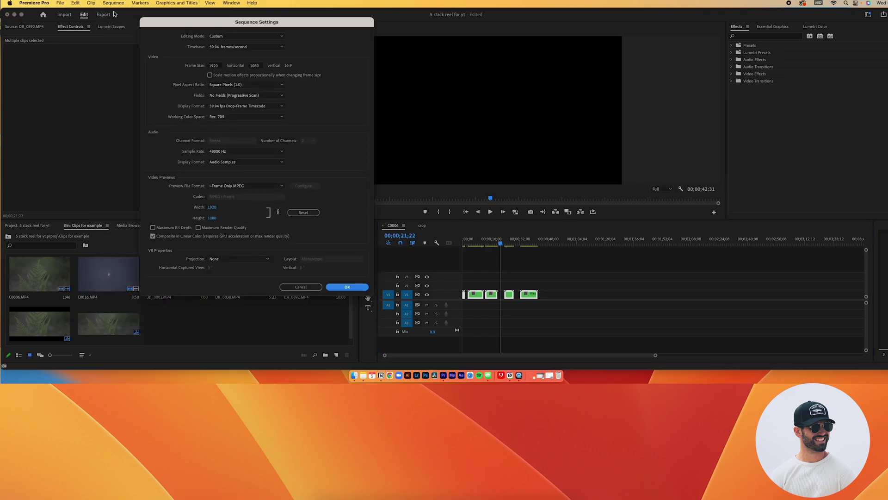
left_click(245, 47)
left_click(239, 117)
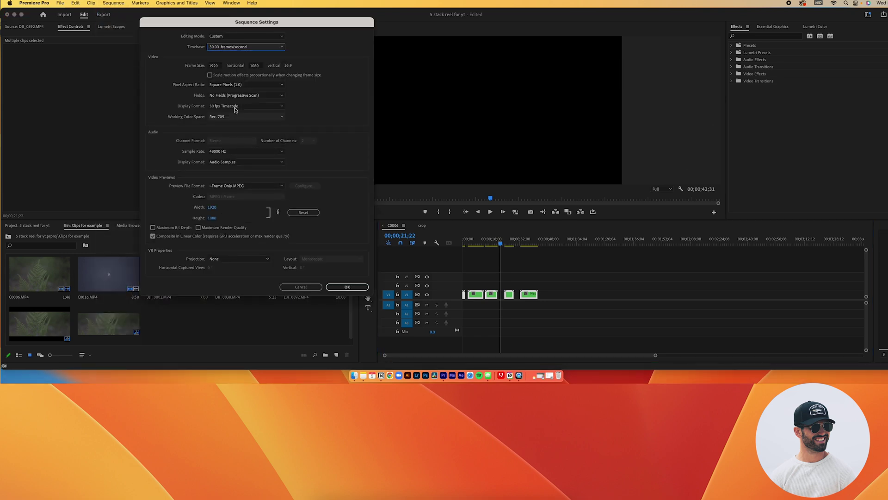
double_click(214, 66)
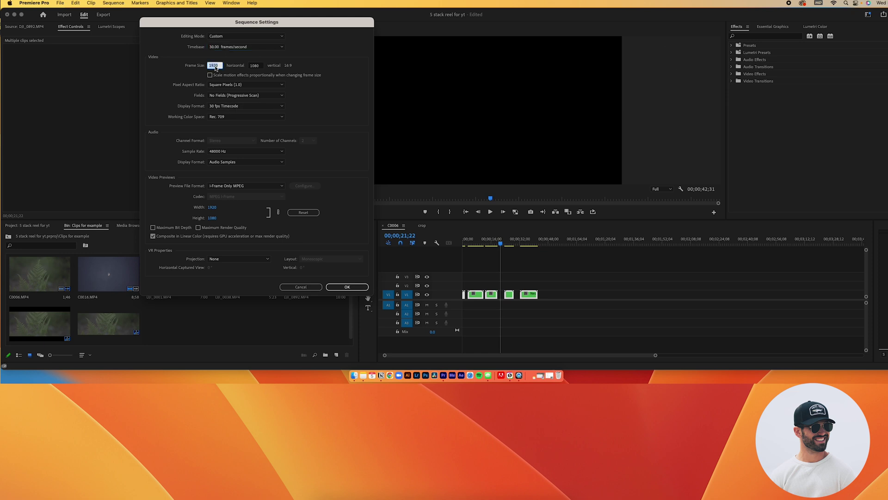
type("2160")
key("Tab")
type("38")
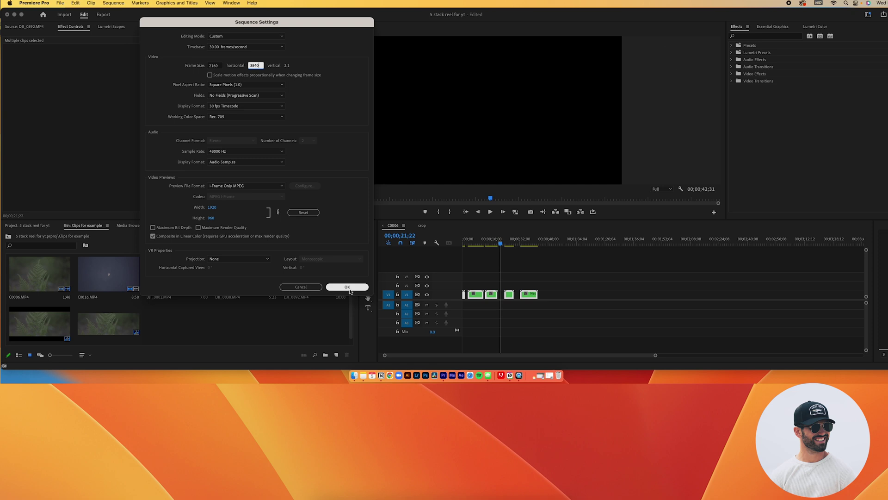
left_click(347, 288)
left_click(530, 200)
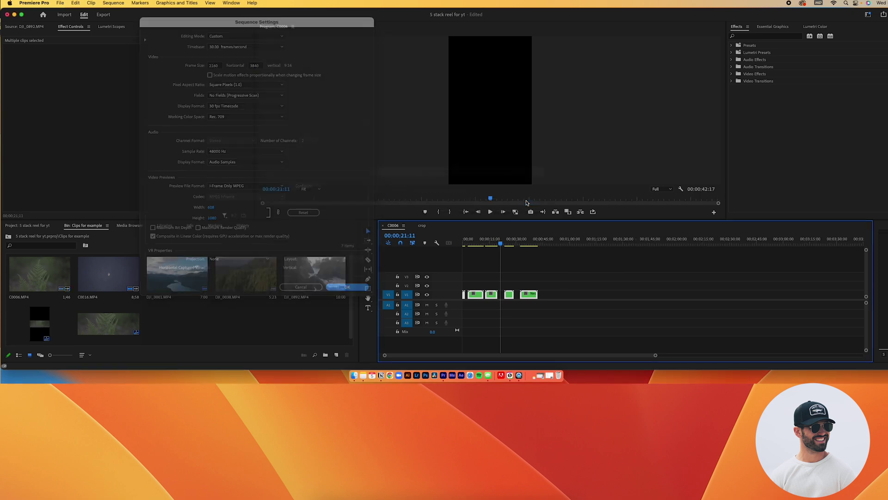
- Shift the first V1 clips right and move a nested clip to an upper track at the start
left_click_drag(494, 242, 520, 249)
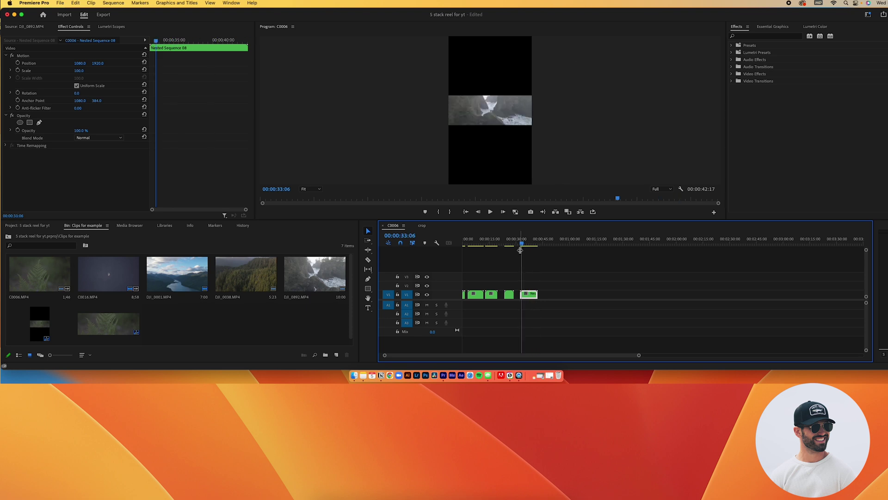
left_click_drag(521, 250, 468, 243)
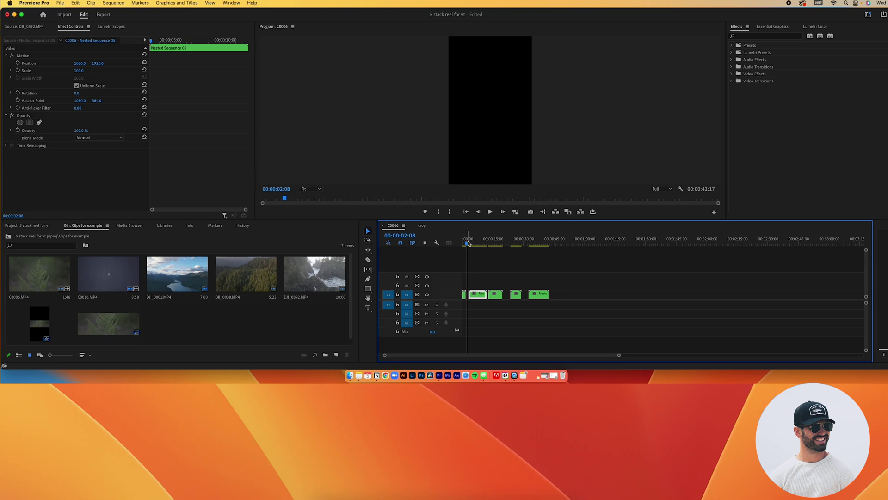
left_click(536, 243)
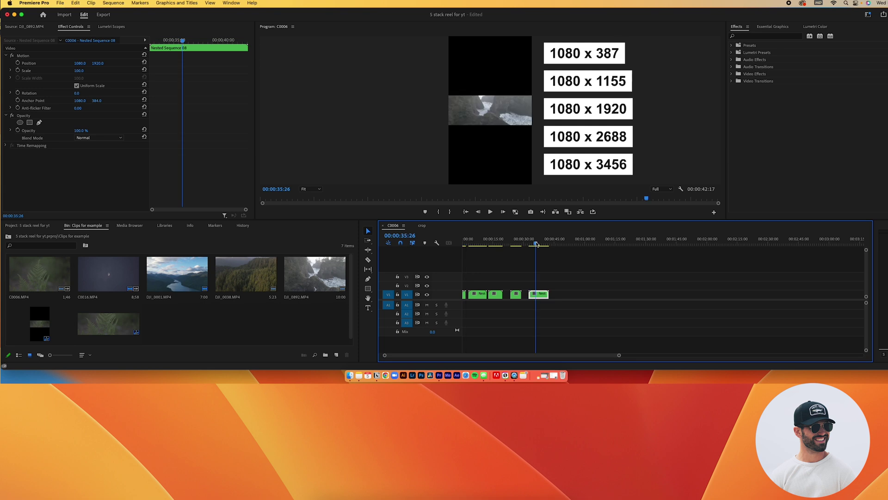
left_click_drag(536, 244, 532, 243)
left_click_drag(463, 277, 520, 312)
left_click_drag(476, 293, 601, 294)
left_click_drag(539, 294, 474, 280)
- Set the landscape clip's Position Y to 384 to place it in the top strip
left_click_drag(474, 242, 622, 242)
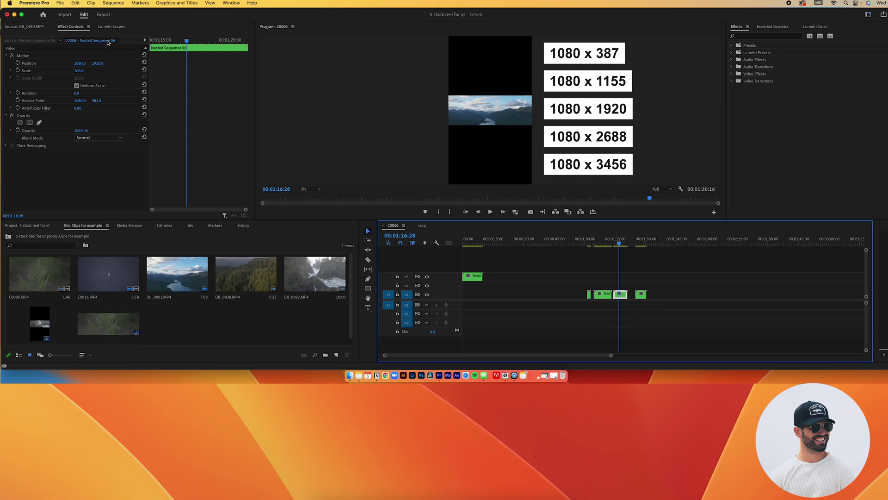
left_click(98, 63)
type("384")
key("Return")
left_click(628, 280)
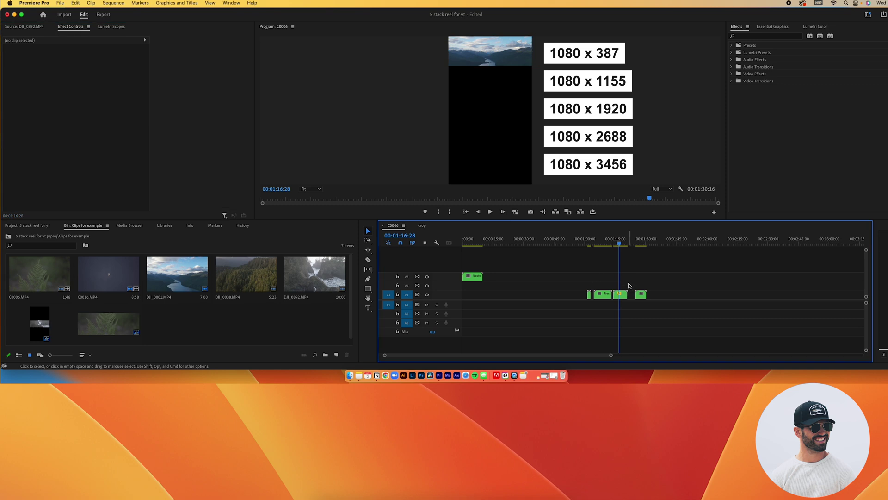
- Stack the next nested clips on new tracks at the start, placing one at Position Y 3456
left_click_drag(623, 295, 472, 259)
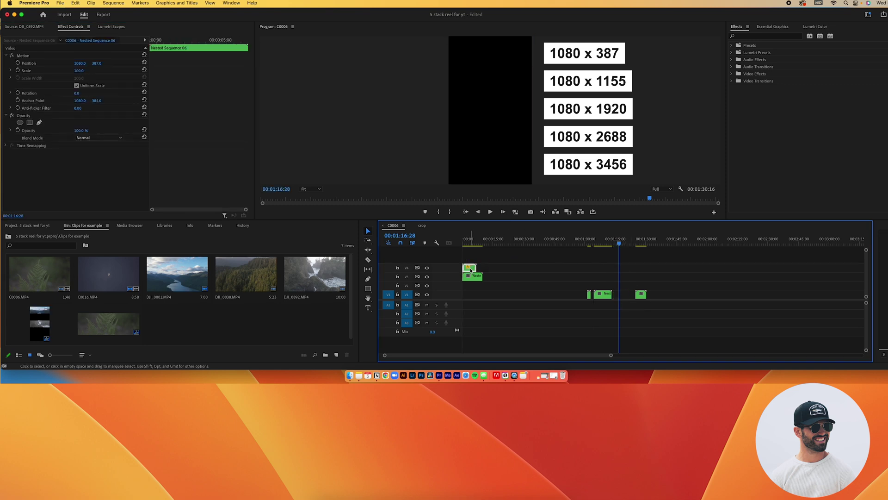
left_click(606, 244)
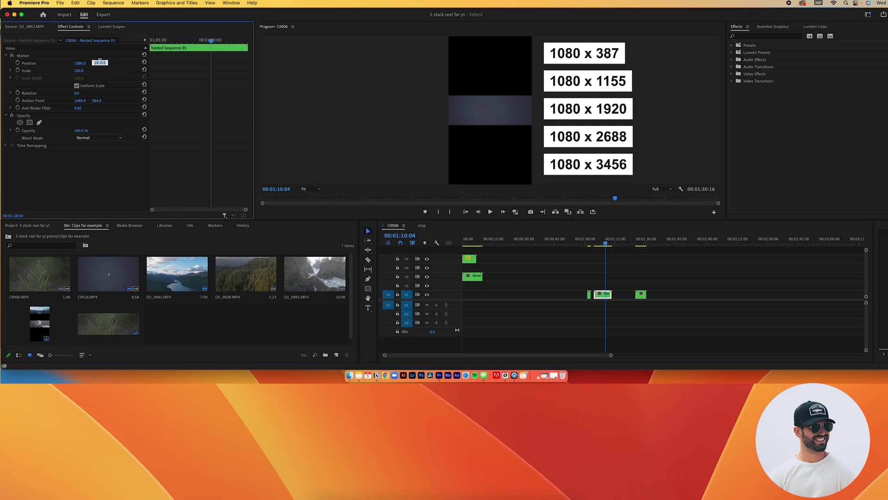
left_click(640, 245)
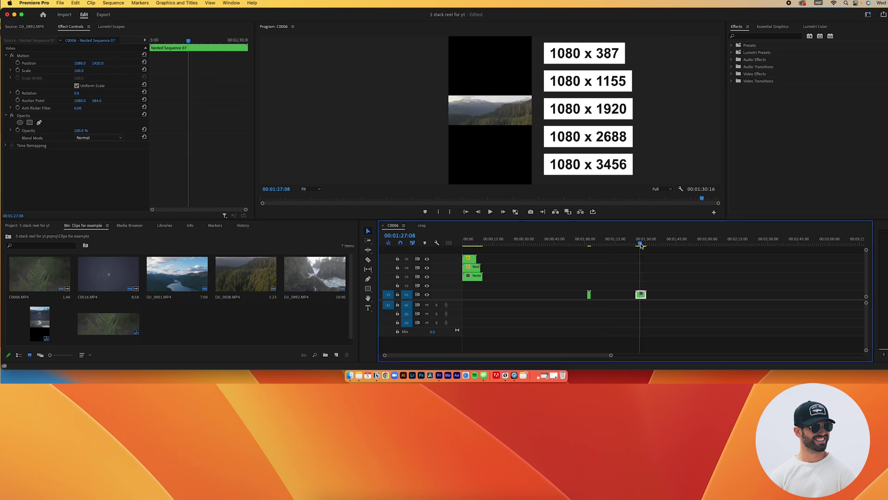
left_click(98, 63)
type("3456")
key("Return")
- Move the last V1 clip to the start and set the fern clip's Position Y to 2688
left_click_drag(640, 295, 468, 299)
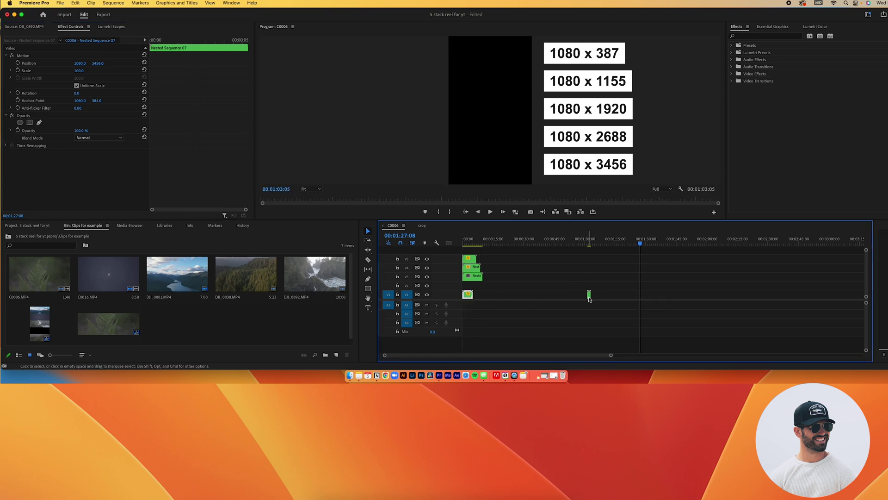
left_click(589, 244)
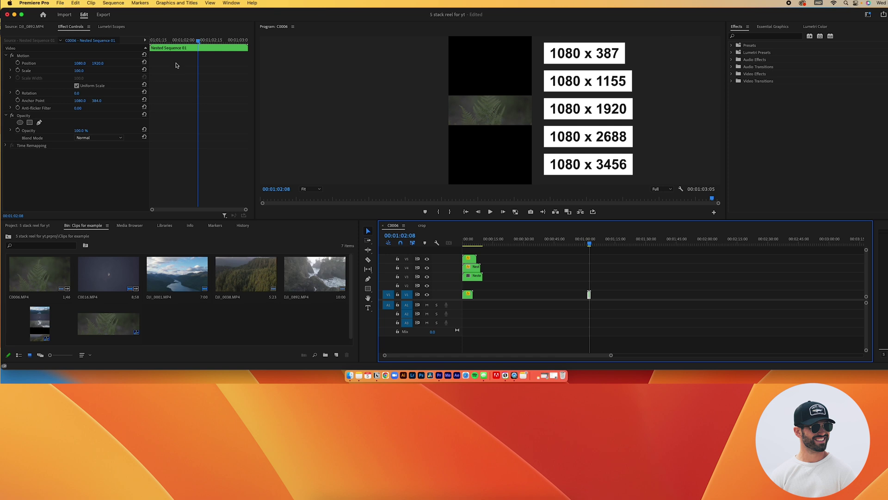
left_click(96, 63)
type("2688")
key("Return")
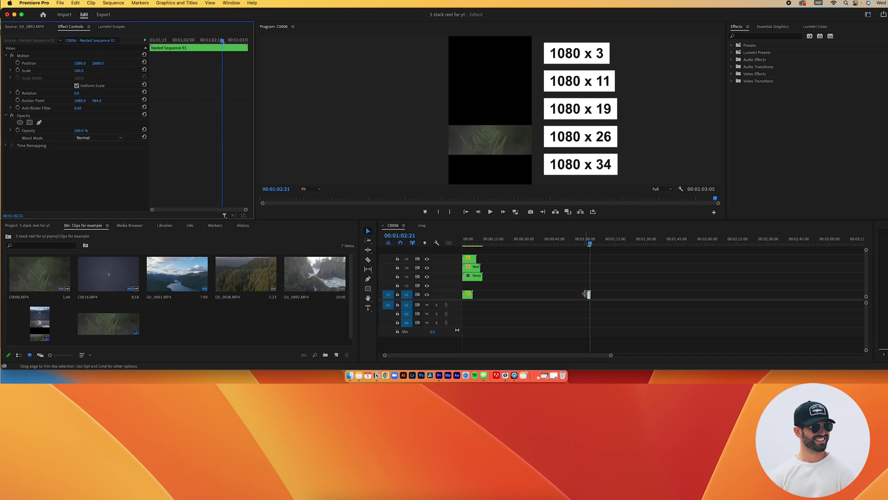
key("backslash")
left_click(473, 244)
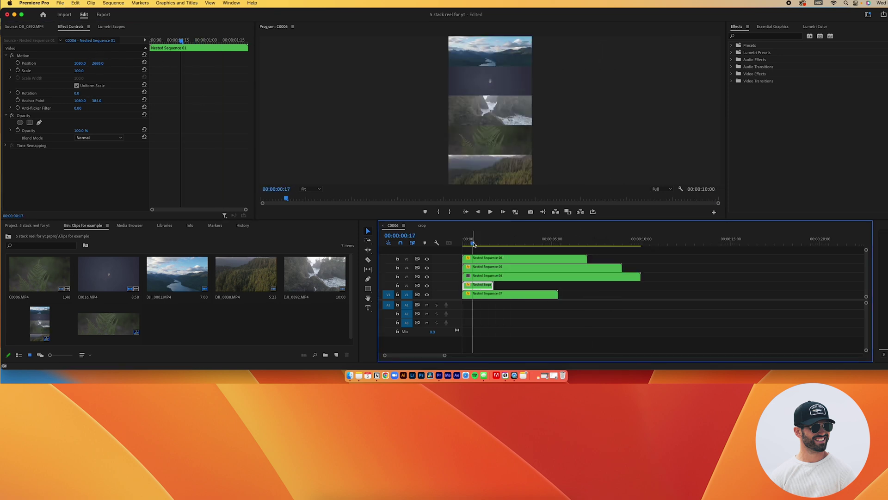
key("Home")
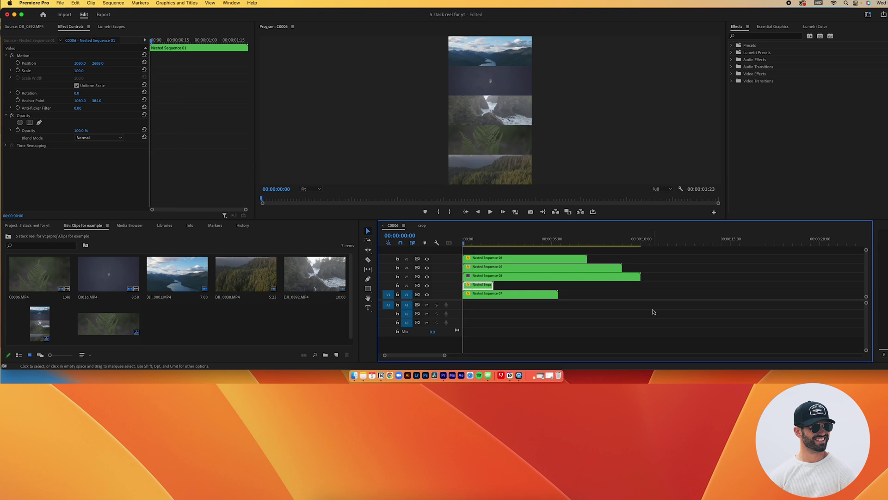
left_click_drag(660, 308, 462, 253)
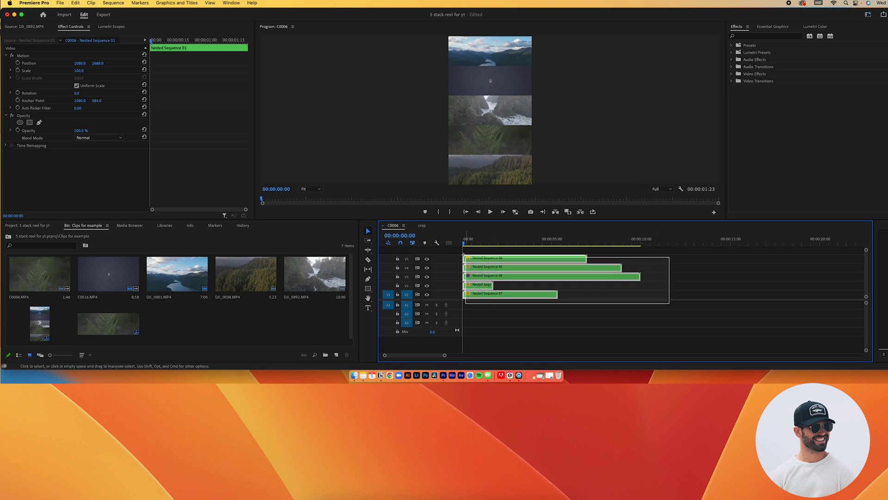
left_click(659, 319)
left_click(483, 285)
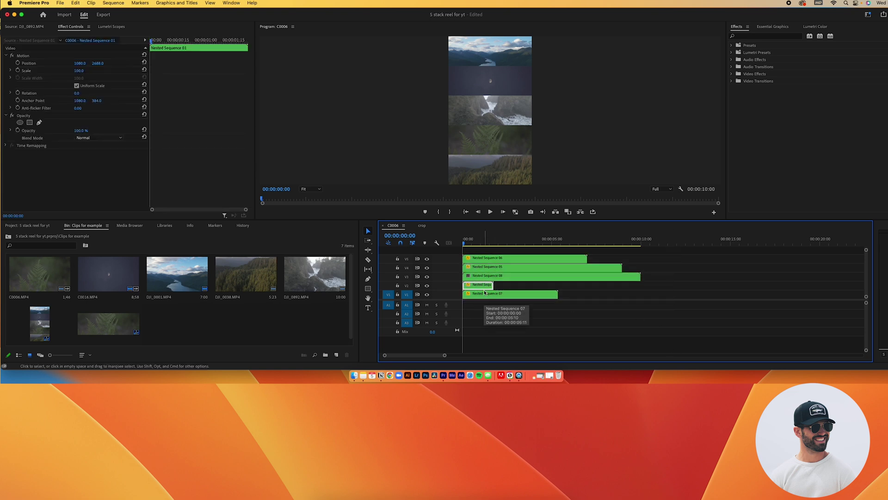
left_click(641, 276)
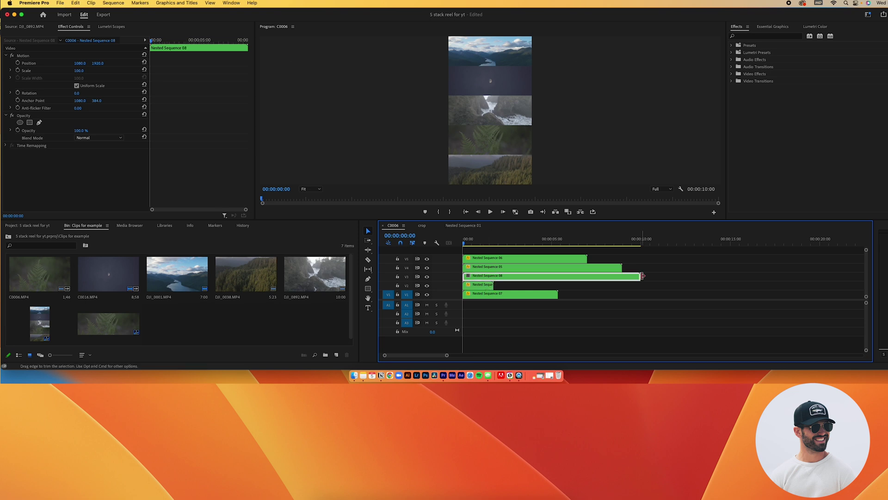
left_click_drag(643, 276, 641, 278)
left_click(467, 294)
left_click_drag(464, 242, 491, 244)
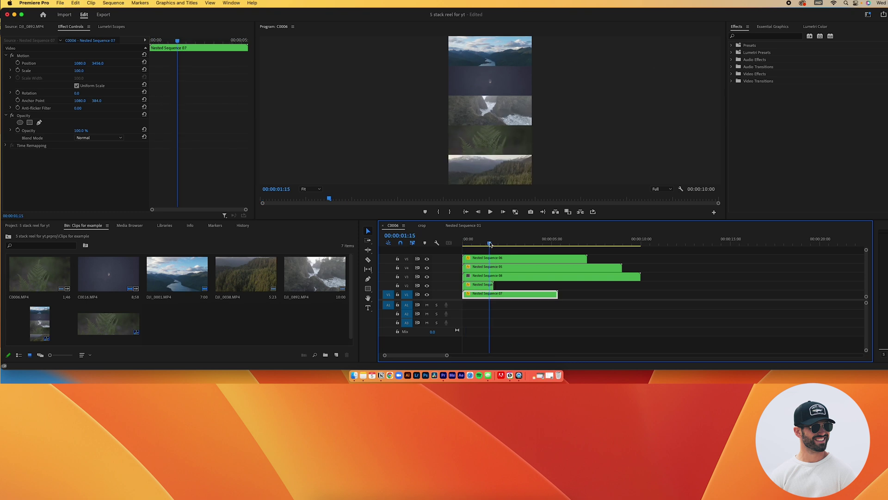
- Inside Nested Sequence 01, set the fern clip's speed to 40%
double_click(474, 292)
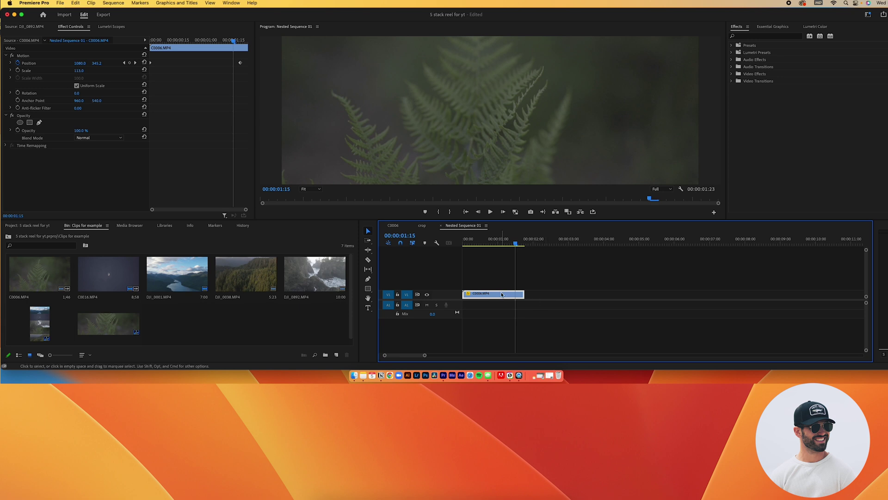
key("Up")
key("space")
key("space")
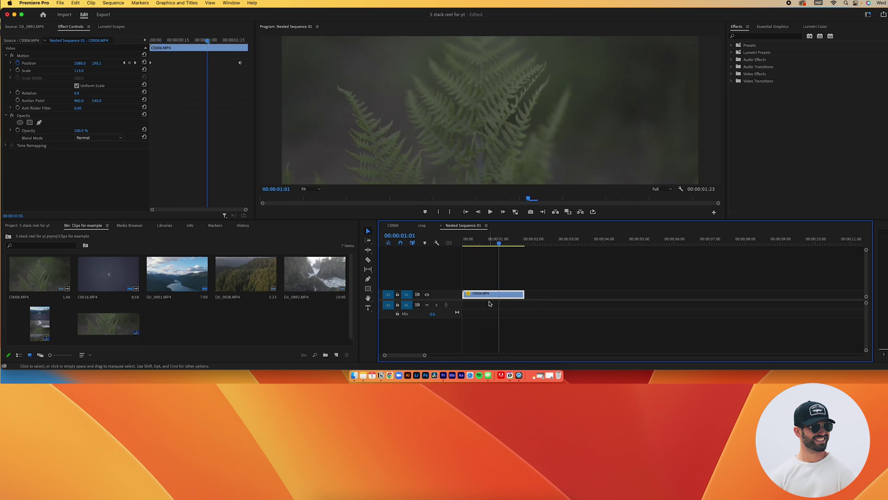
key("super+r")
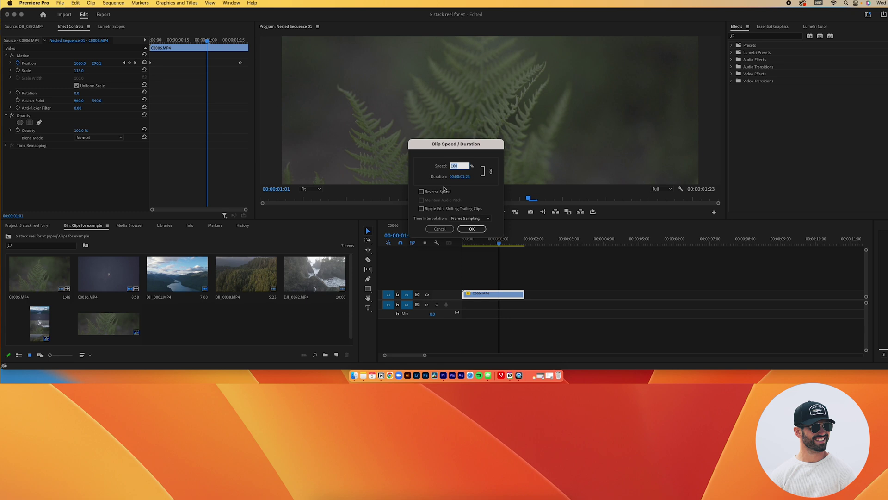
type("40")
key("Return")
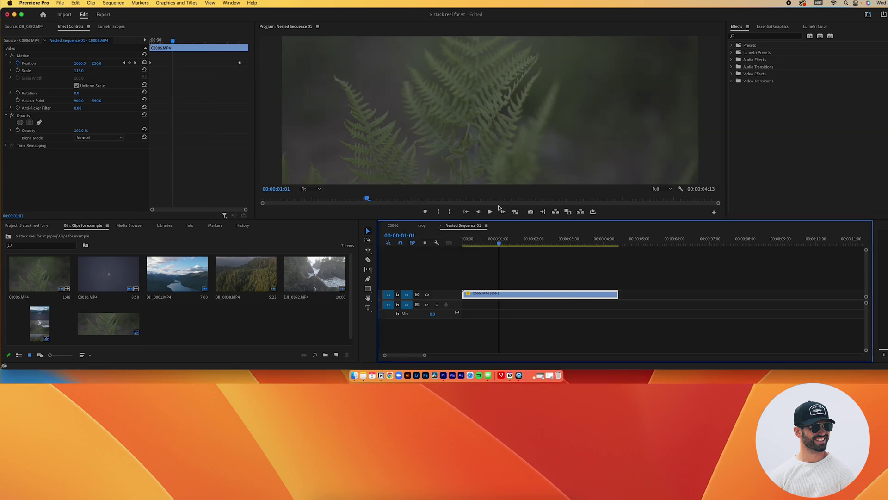
- Slow the fern clip further to 20% speed so it runs about 8;26
key("Up")
key("space")
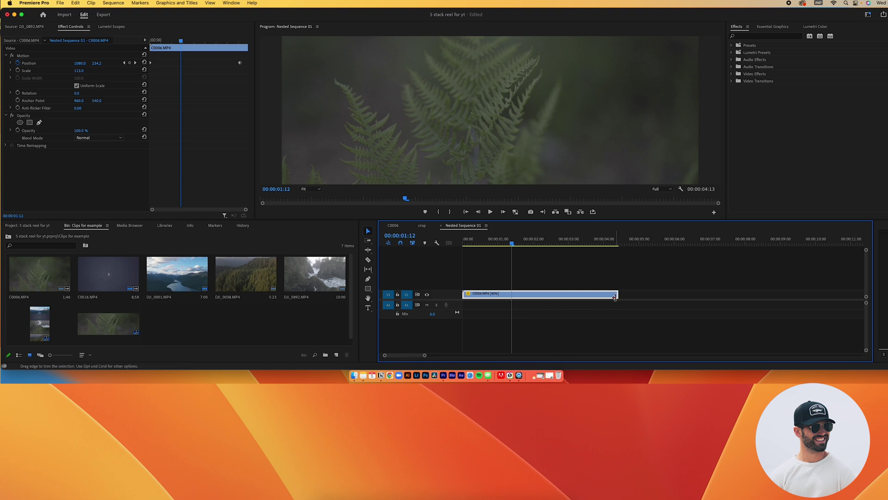
left_click(617, 244)
left_click_drag(617, 244, 614, 244)
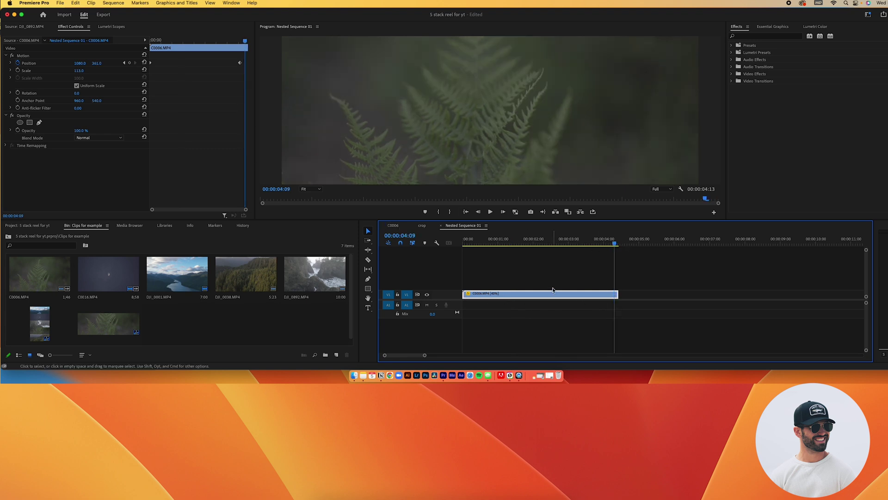
key("super+r")
type("20")
key("Return")
left_click(576, 243)
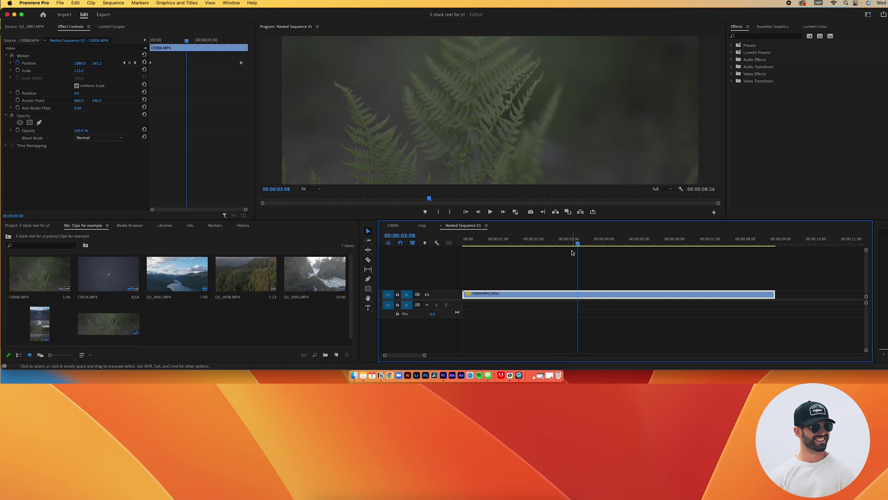
left_click_drag(578, 241, 450, 254)
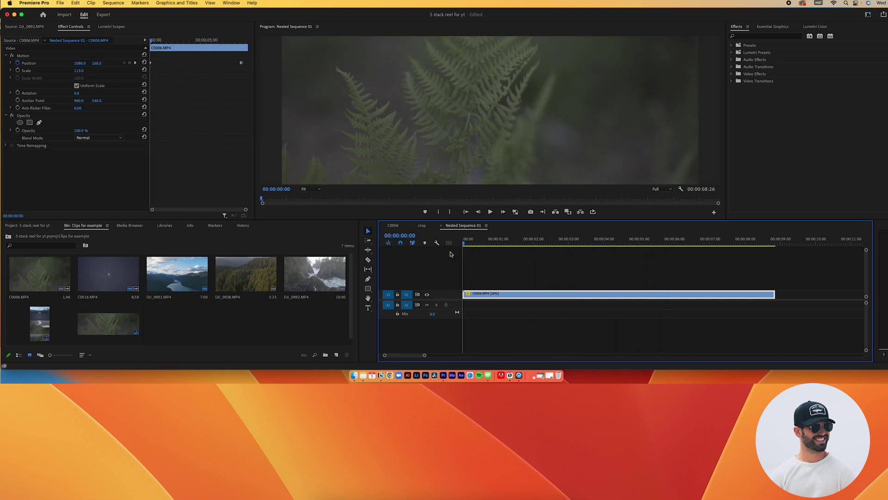
left_click(397, 226)
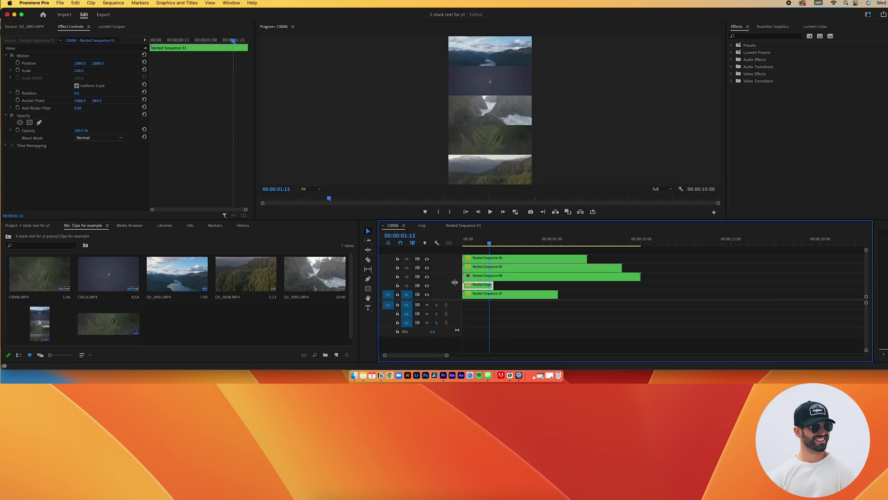
- Trim the Nested Sequence 01 clip's end so all five nested clips end together at about 5;11
left_click_drag(493, 284, 640, 286)
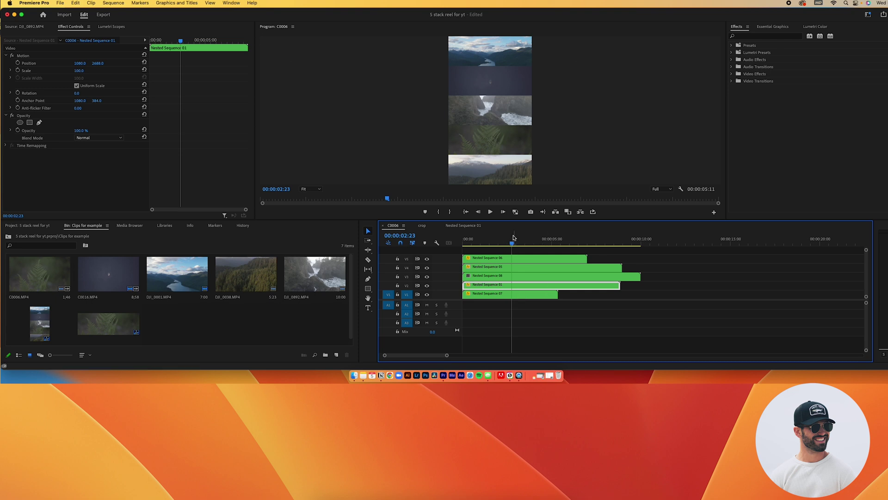
mouse_move(512, 243)
left_mouse_down()
mouse_move(537, 241)
mouse_move(502, 243)
mouse_move(524, 243)
left_mouse_up()
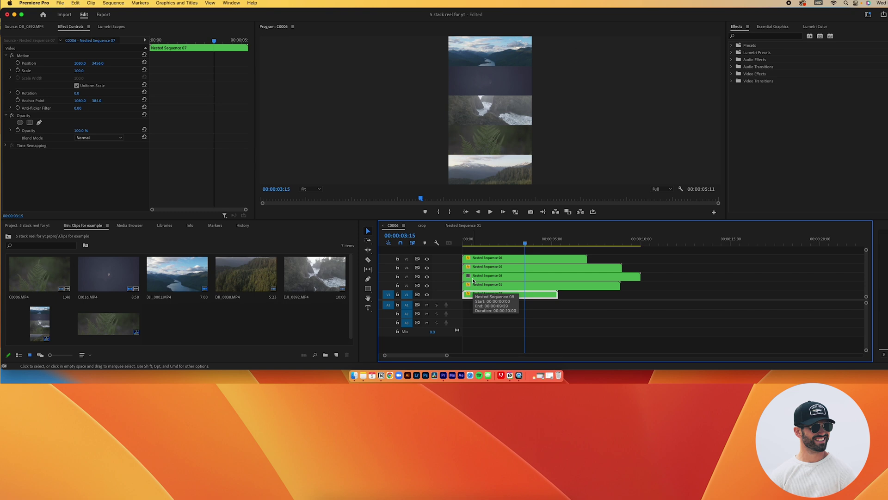
left_click_drag(618, 285, 559, 286)
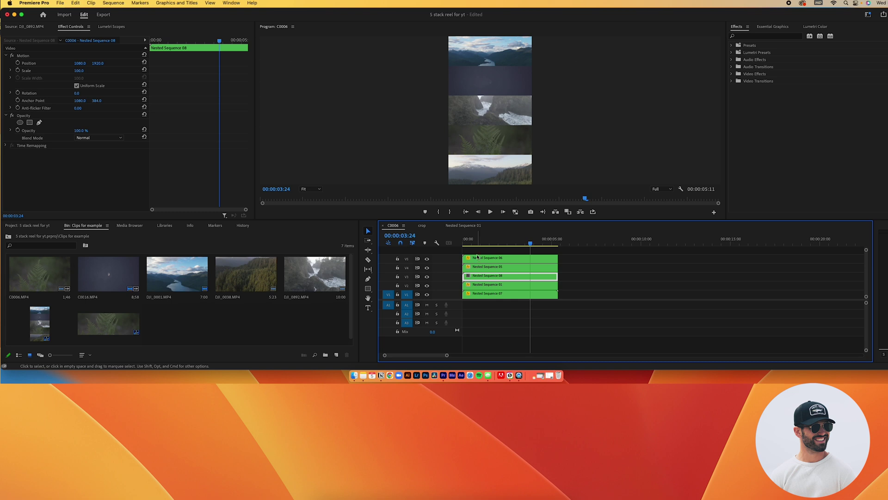
- In Nested Sequence 06, create an adjustment layer and place it on V2 over the 7;00 lake clip
double_click(512, 258)
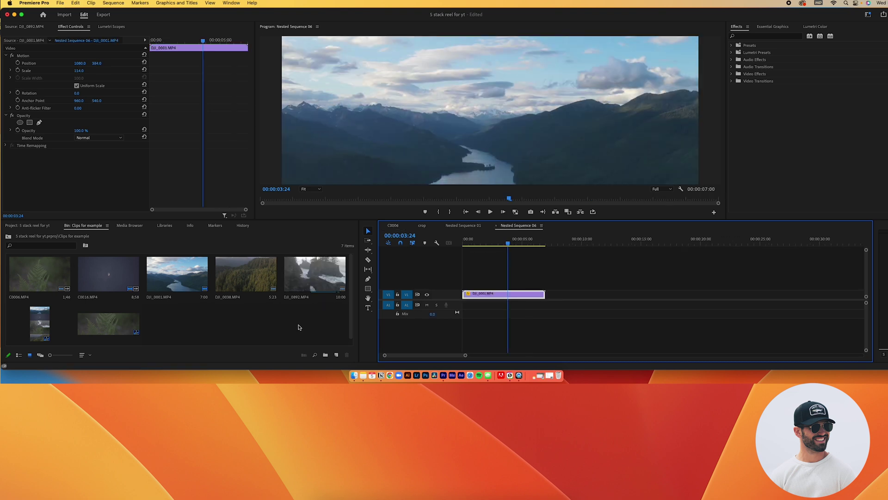
left_click(337, 354)
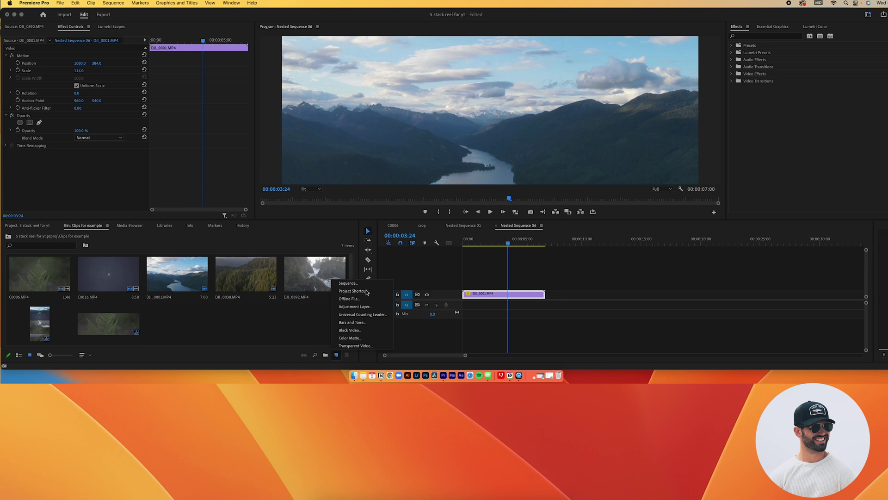
left_click(351, 307)
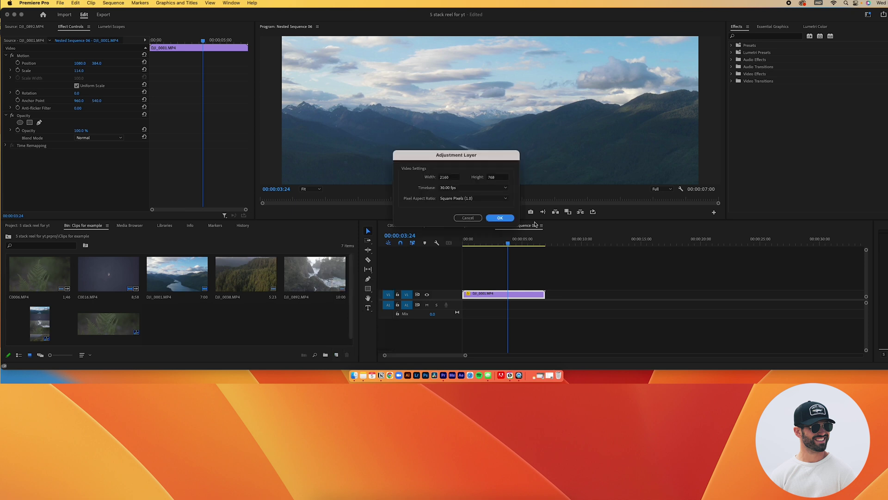
left_click(496, 218)
left_click_drag(177, 319, 545, 285)
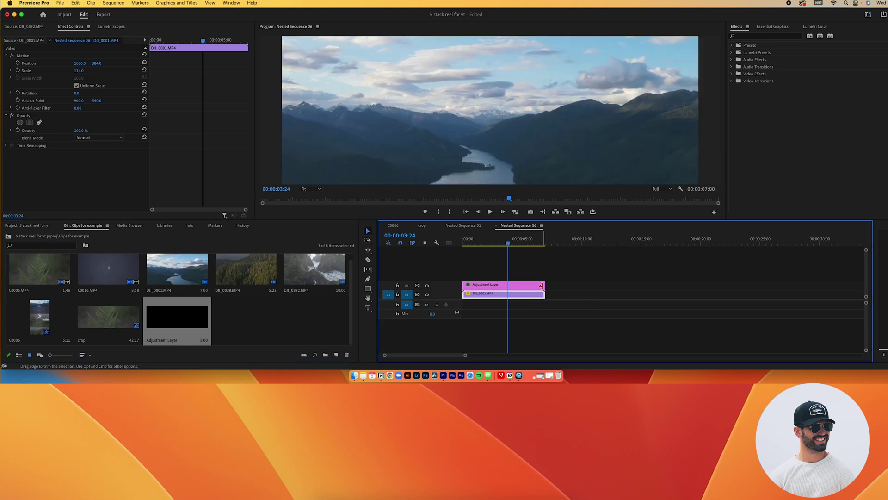
- Show the Lumetri Color panel, then reopen Nested Sequence 06 from the C0006 reel
left_click(816, 27)
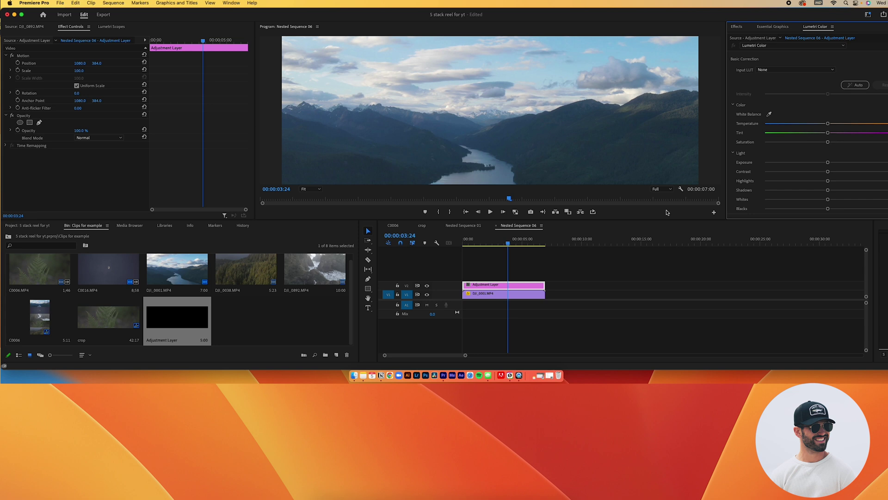
scroll(789, 179, "down", 1)
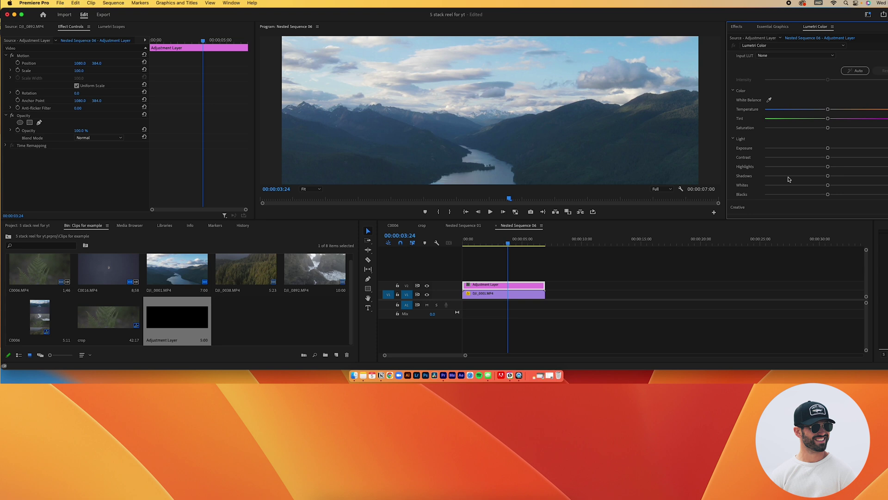
left_click(396, 225)
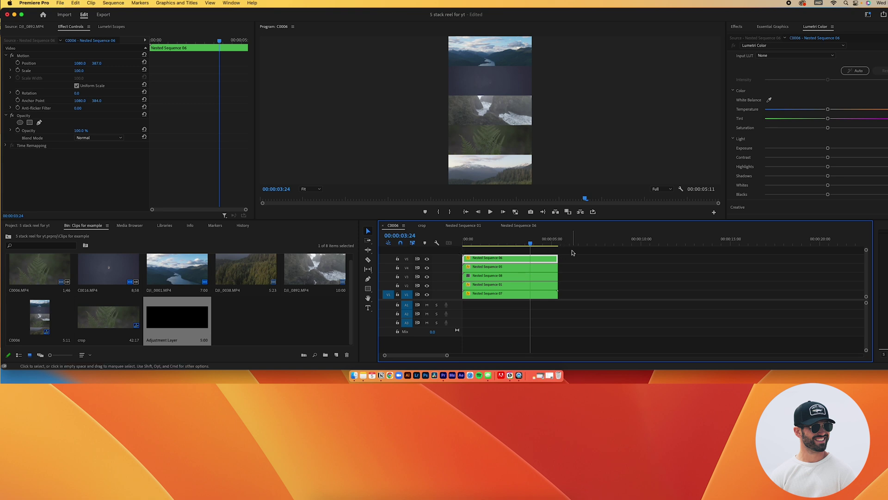
double_click(507, 259)
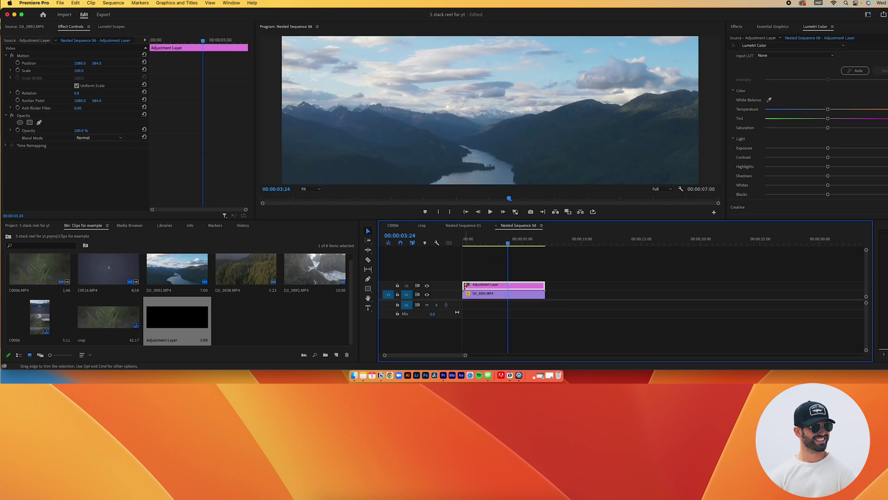